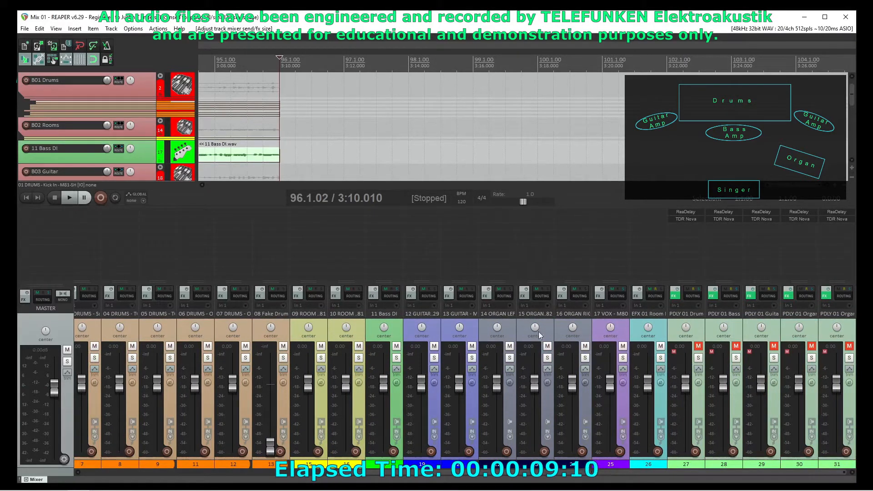
- Lower all drum, room, bass, guitar, organ and vocal tracks except 08 Fake Drum Room together to -6.04 dB, and hide the mixer
left_click(624, 336)
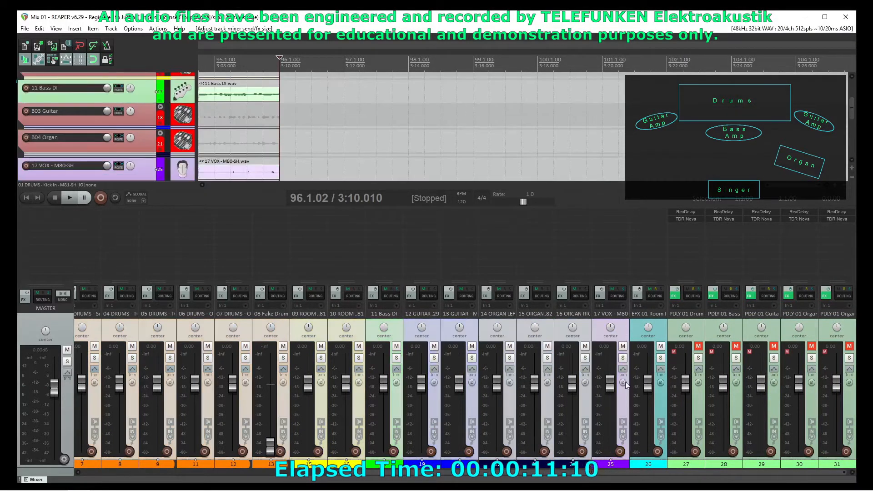
left_click_drag(651, 472, 533, 474)
left_click(436, 334)
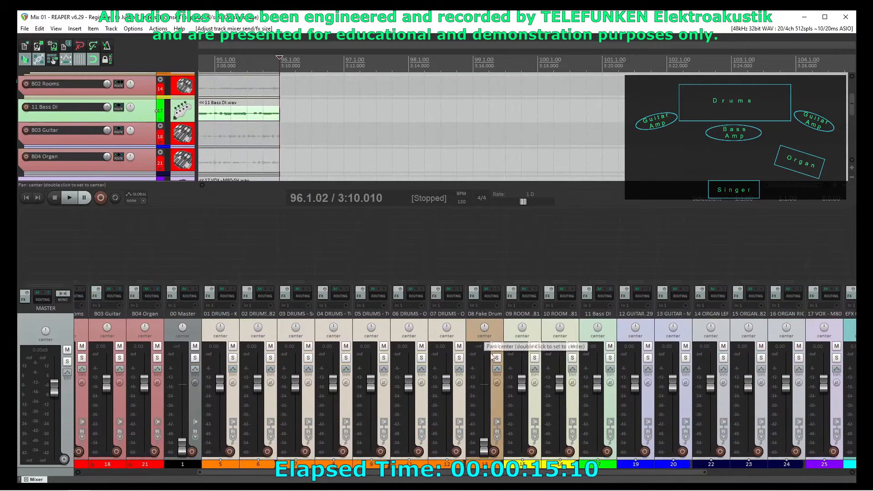
left_click_drag(523, 388, 524, 399)
key("ctrl+m")
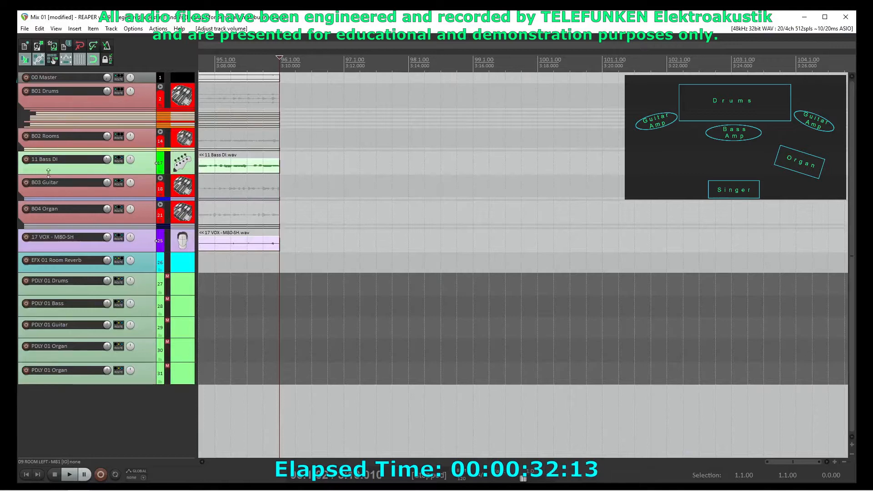
- Return to the project start and expand the collapsed B01 Drums and B01 a Close Mics folder tracks
key("Home")
left_click(160, 86)
left_click(160, 112)
- Split the 17 VOX - M80-SH vocal item at 17.1.00, before the band comes in
left_click_drag(240, 462, 304, 464)
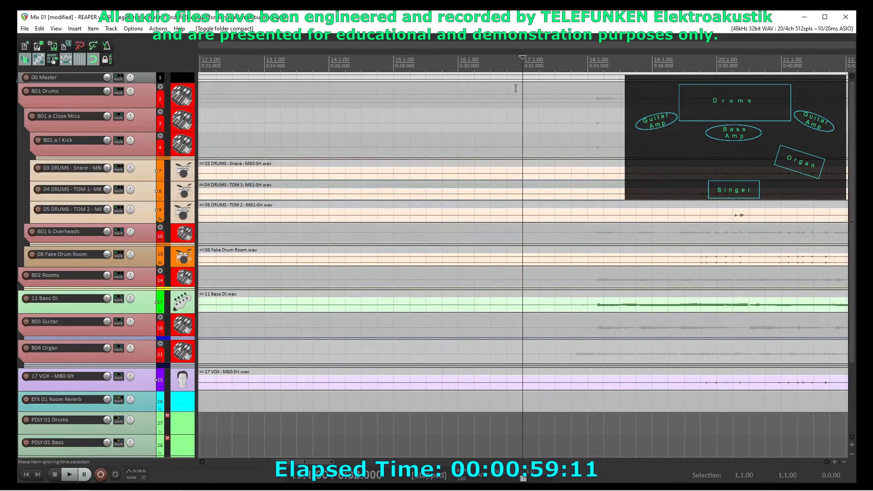
key("ctrl+a")
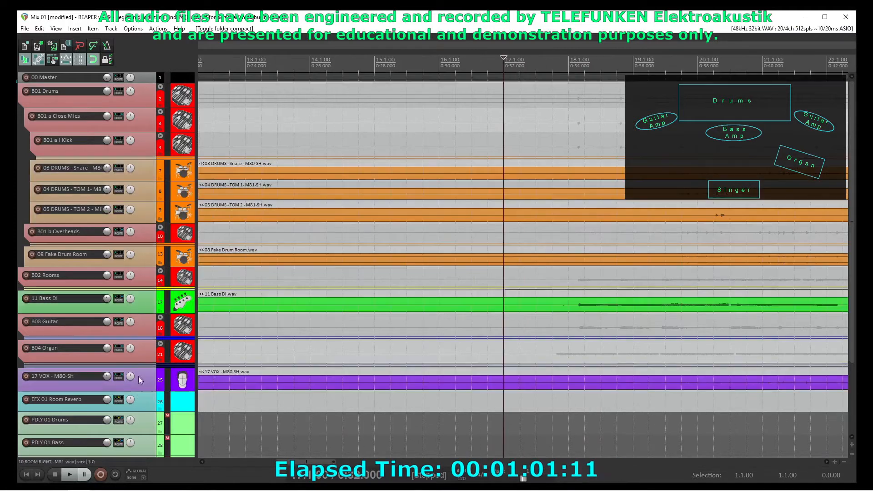
left_click(503, 386)
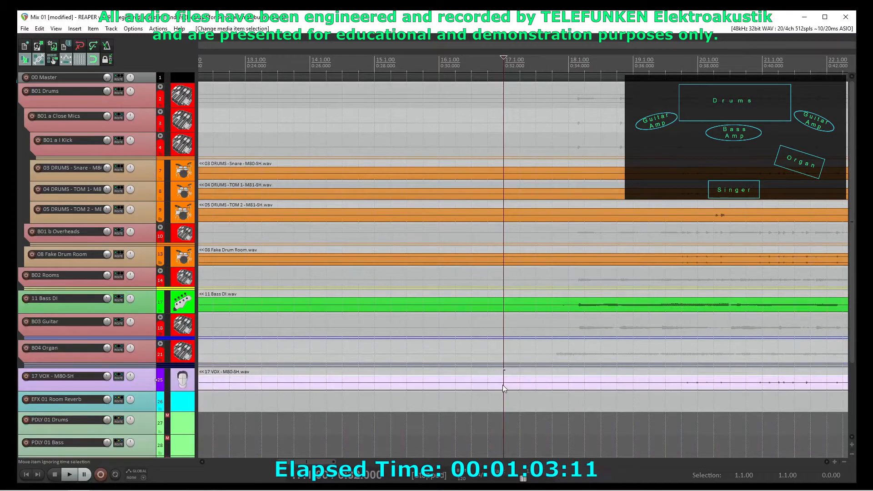
key("s")
- Duplicate the vocal track as 17 VOX - M80-SH - Intro, keeping only the intro there and the section after 17.1.00 on the original
right_click(148, 385)
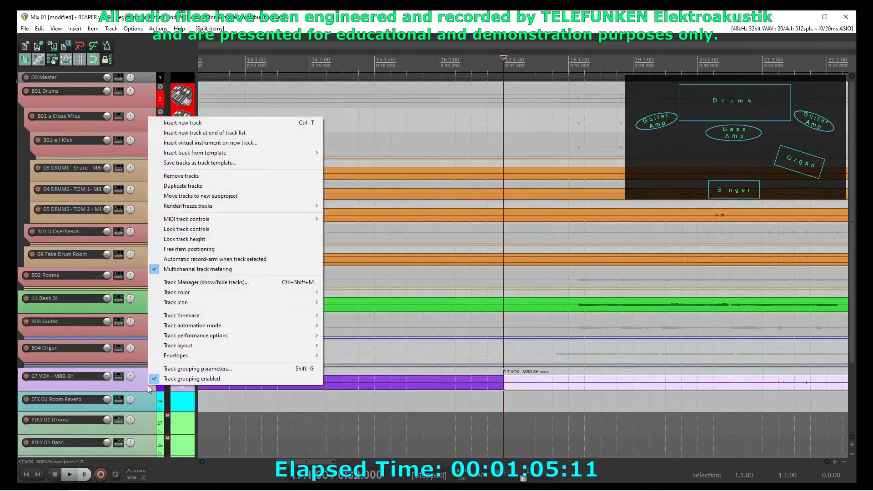
left_click(178, 187)
left_click(532, 409)
key("Delete")
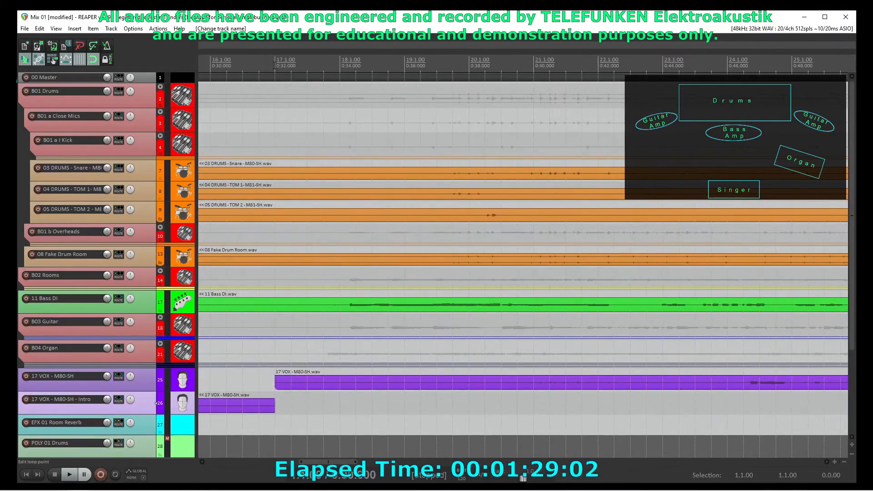
- Set a time selection from 17.1.00 to 96.1.00, fit it to the window and start playback
left_click_drag(274, 71, 343, 58)
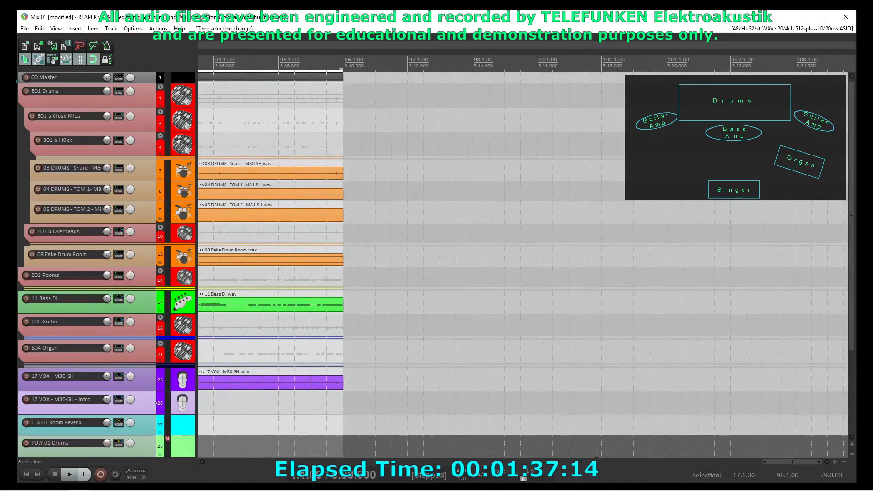
left_click_drag(794, 463, 332, 455)
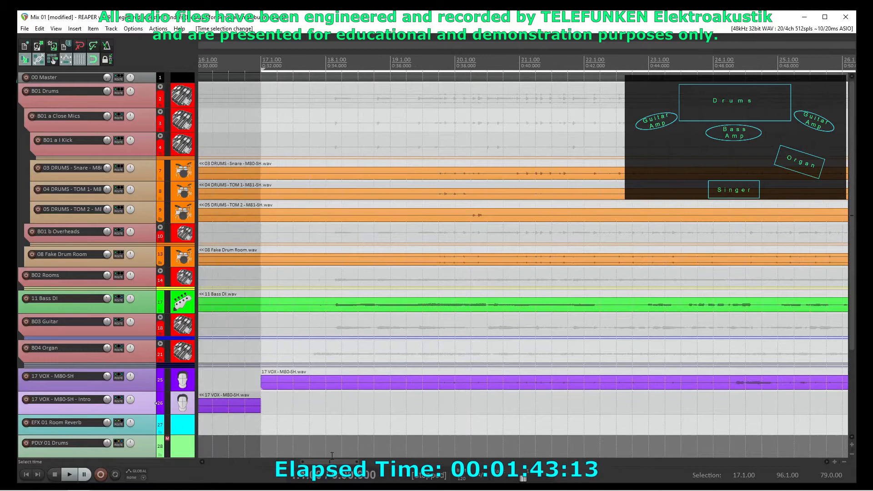
key("ctrl+KP_Add")
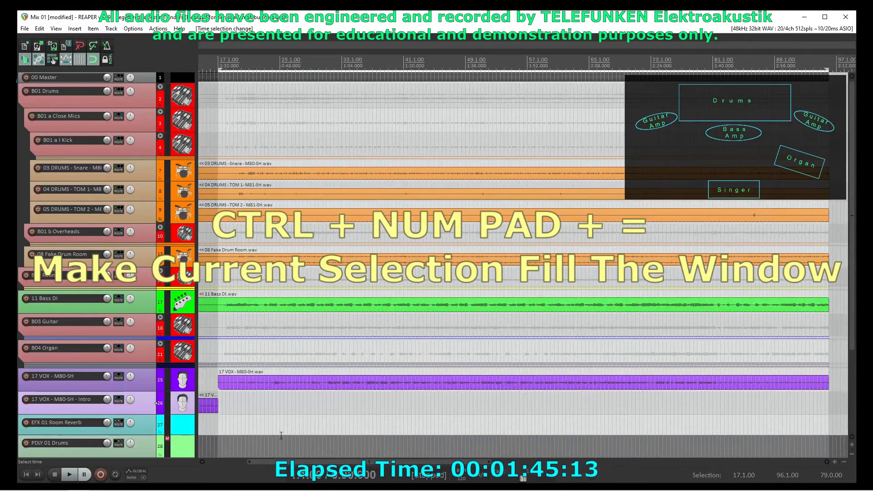
key("space")
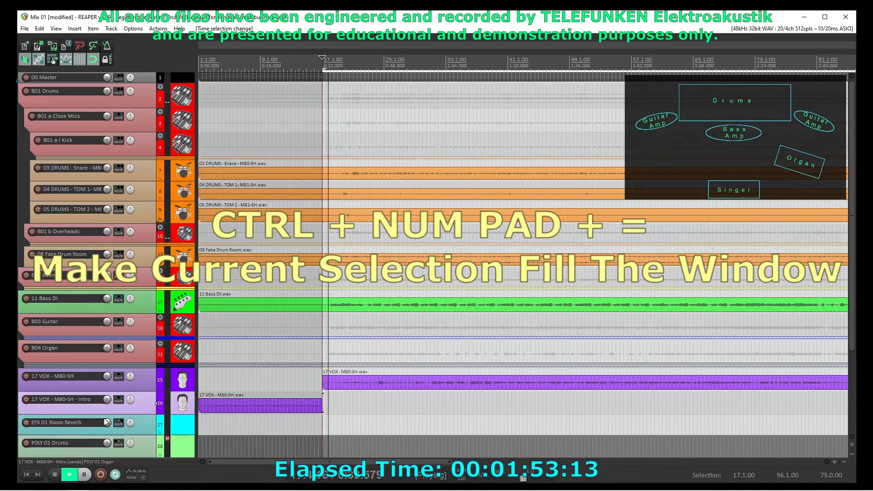
- Show the mixer and raise the B01 Drums bus to +4.32 dB
key("ctrl+m")
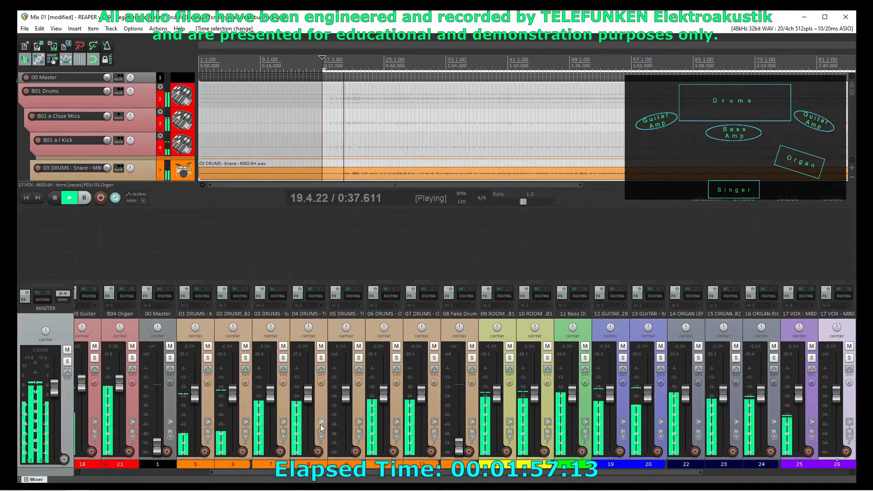
left_click_drag(377, 472, 180, 475)
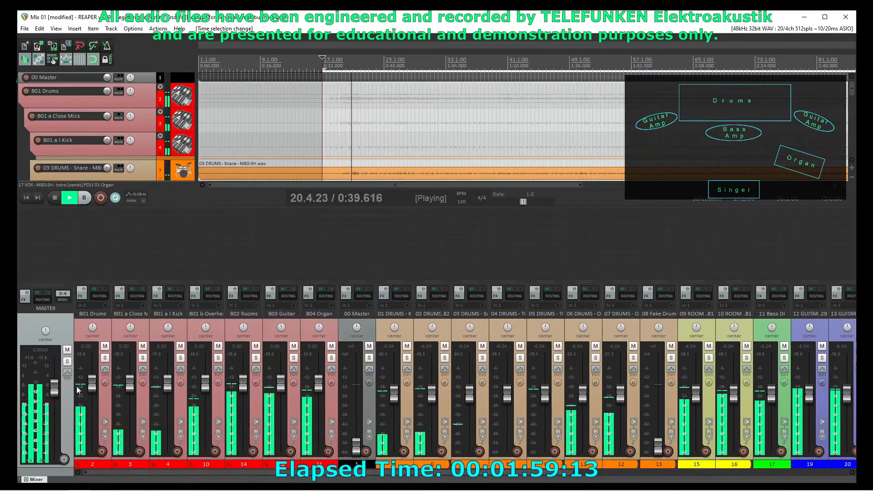
left_click(91, 385)
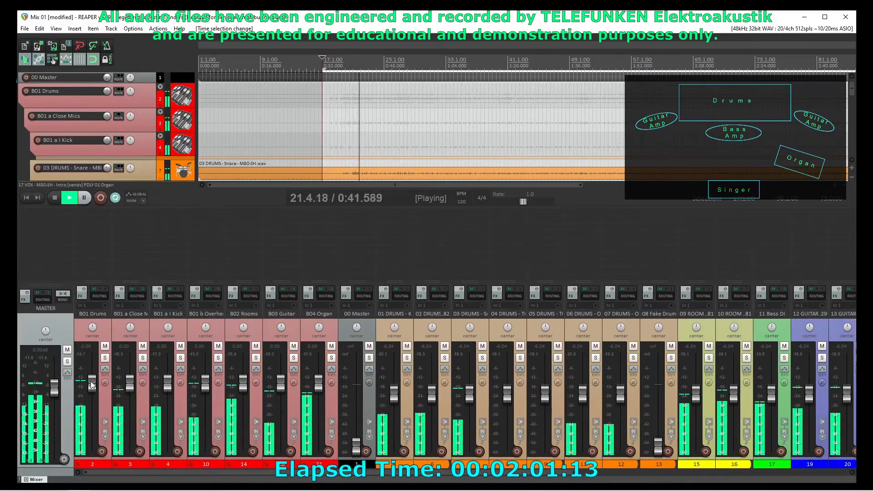
left_click_drag(91, 385, 91, 372)
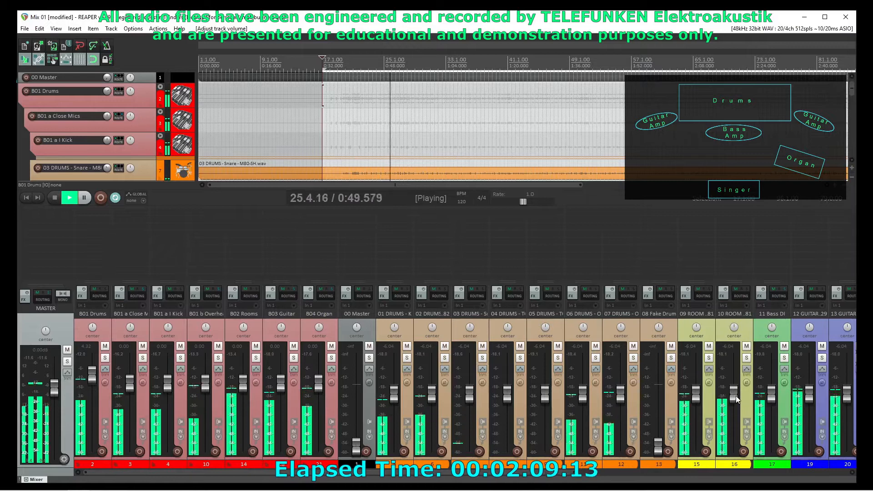
- Pull both room tracks down to -inf dB and pan overheads 06 and 07 to 100% left and 100% right
left_click_drag(735, 396, 726, 476)
left_click_drag(696, 400, 696, 475)
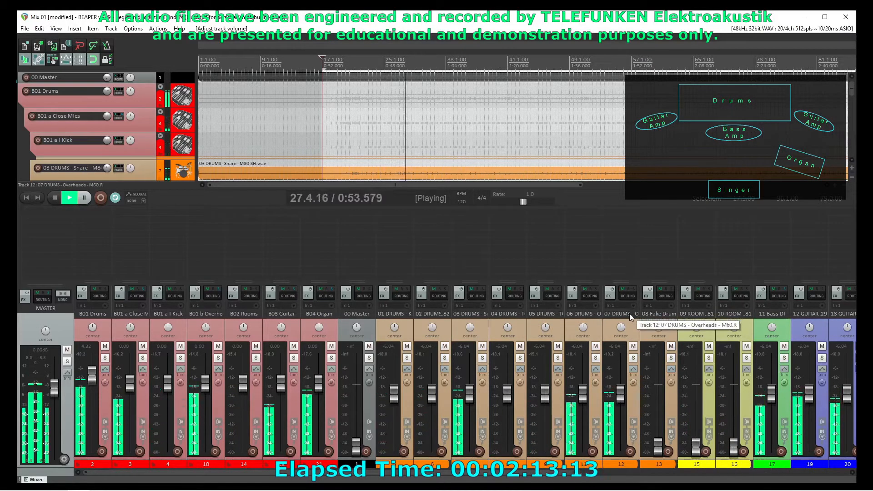
left_click_drag(620, 328, 620, 297)
left_click_drag(580, 326, 580, 356)
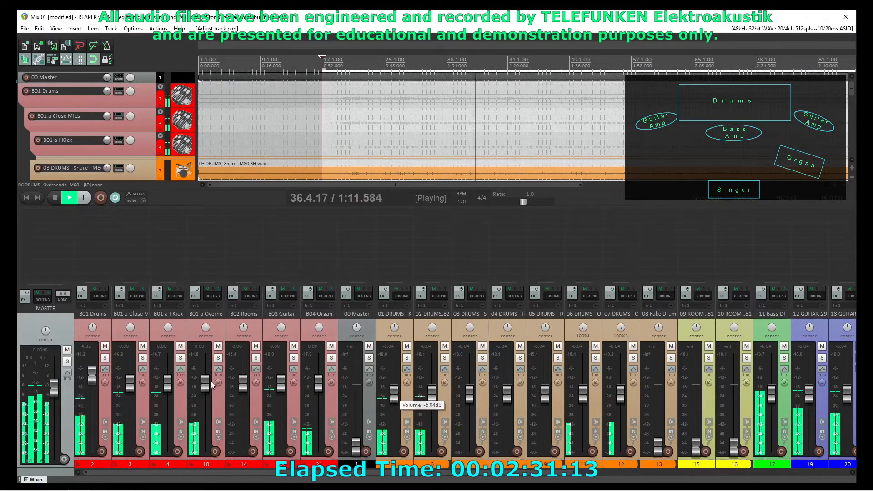
- Set the 01 kick-in track to 0 dB and raise the 02 and 03 drum track faders
double_click(393, 396)
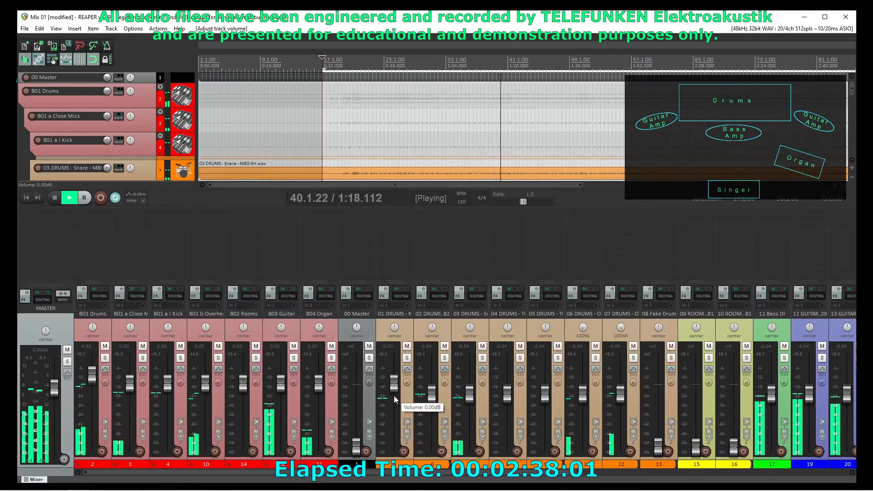
double_click(431, 389)
left_click_drag(432, 389, 471, 394)
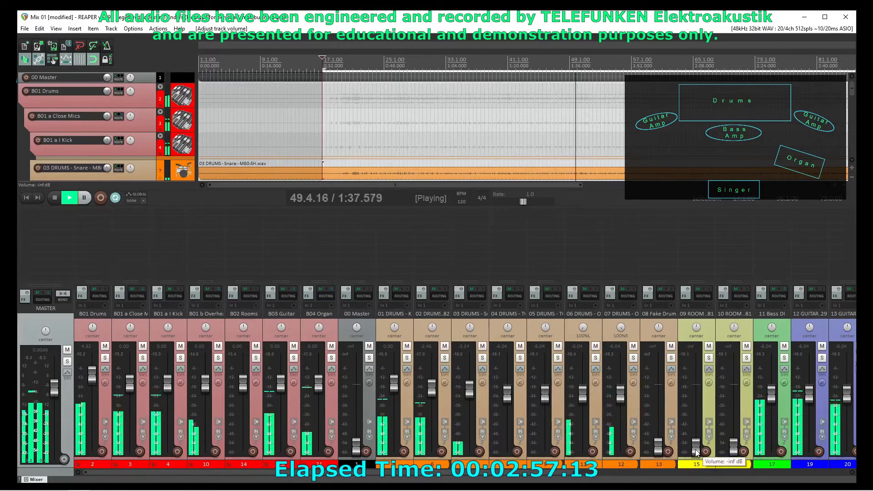
- Set 09 Room Left to -11.5 dB panned 53% left and 10 Room Right to -10.6 dB panned 51% right
left_click_drag(695, 449, 690, 402)
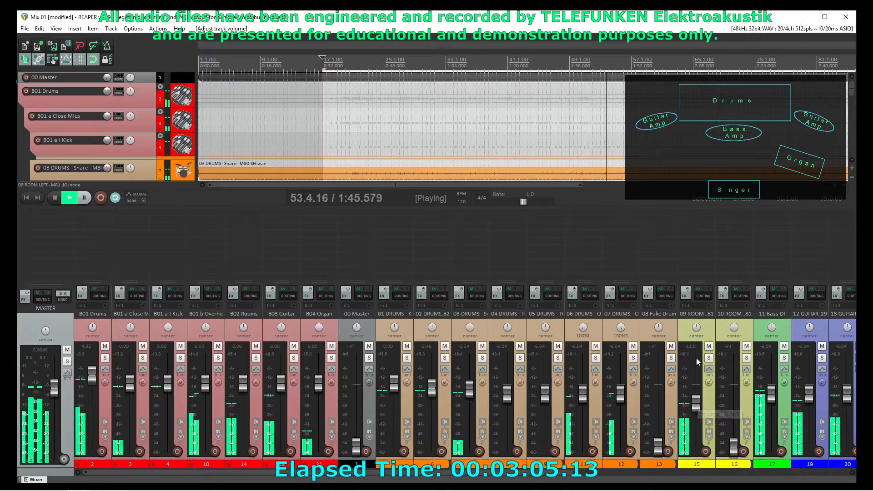
left_click_drag(696, 326, 696, 350)
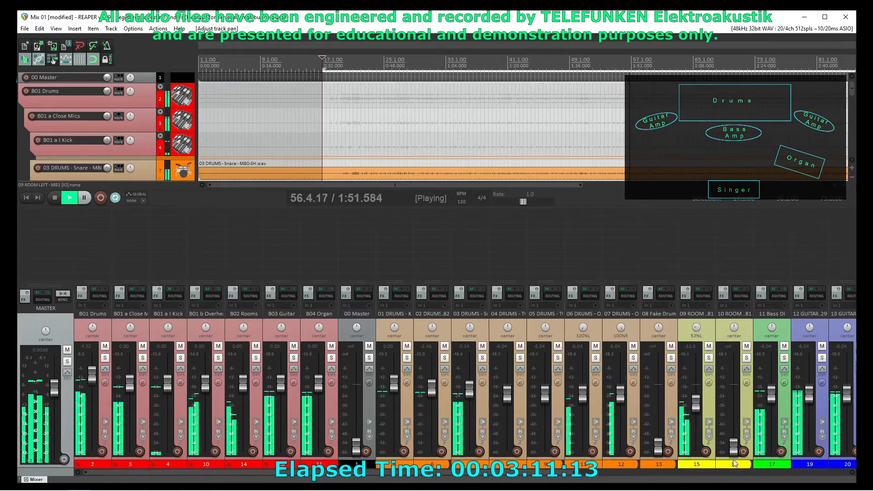
left_click_drag(731, 449, 726, 401)
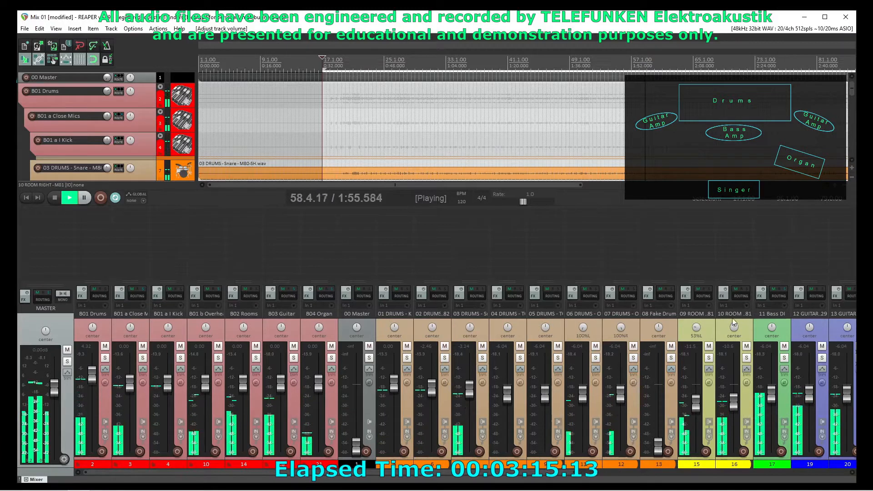
left_click_drag(733, 327, 734, 322)
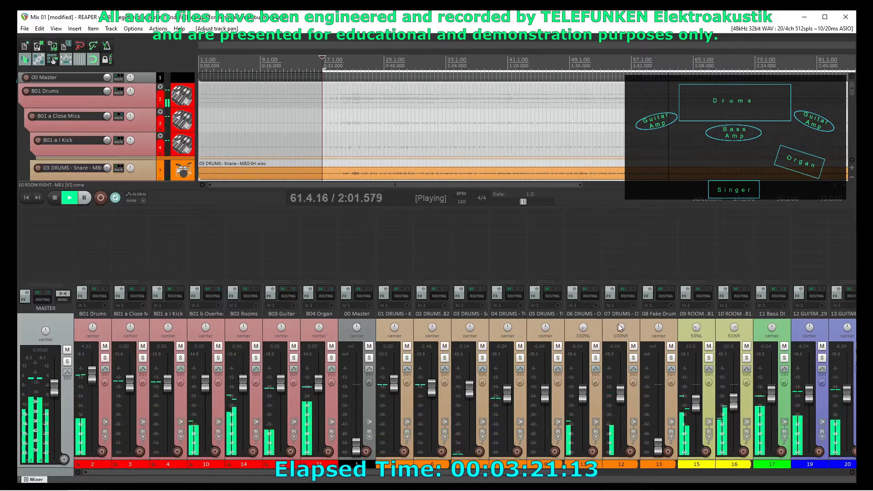
- Set the 08 Fake Drum Room track to -17.2 dB and both tom tracks to 0 dB
left_click_drag(659, 451, 656, 404)
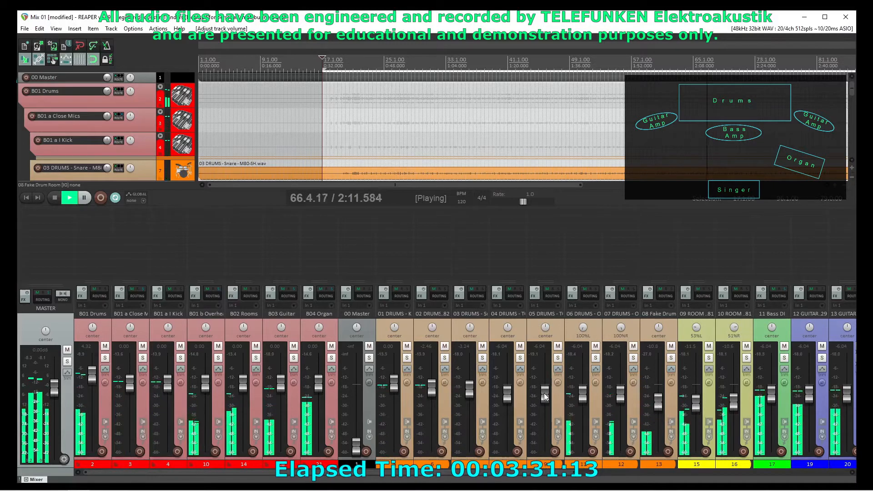
double_click(544, 393)
double_click(507, 394)
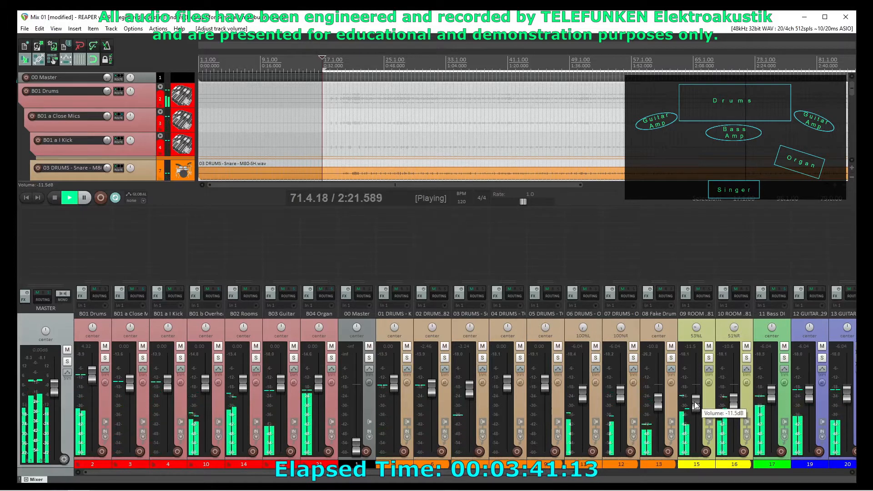
left_click_drag(664, 403, 657, 413)
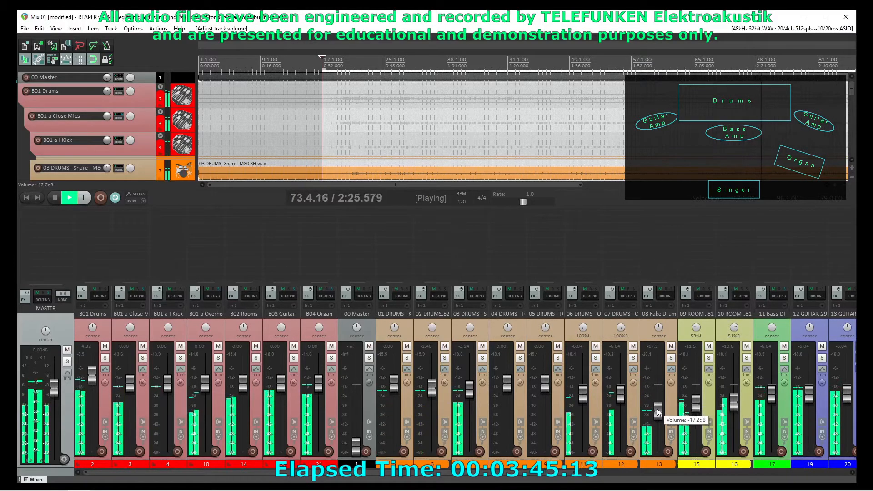
- Lower both overhead tracks together slightly, and pan Tom 1 to 27% right and Tom 2 to 49% left
left_click(607, 329)
left_click(594, 331, "ctrl")
left_click_drag(582, 399, 583, 403)
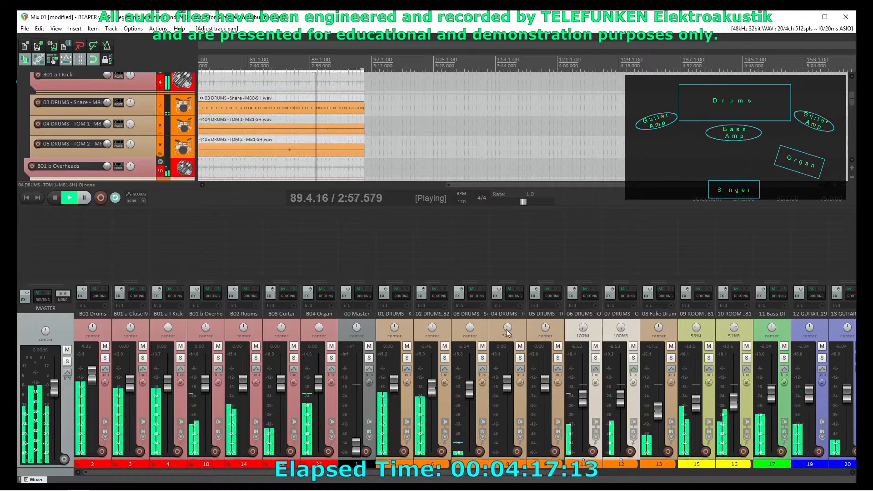
left_click_drag(507, 327, 507, 320)
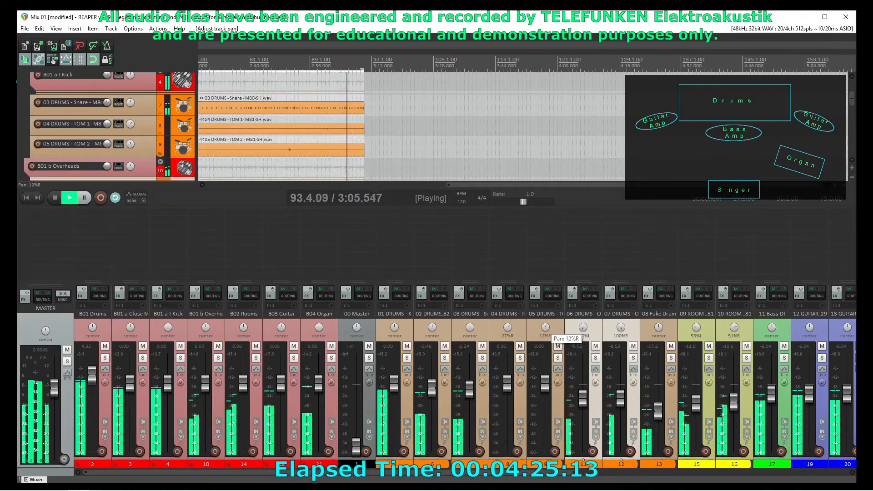
left_click_drag(545, 327, 545, 338)
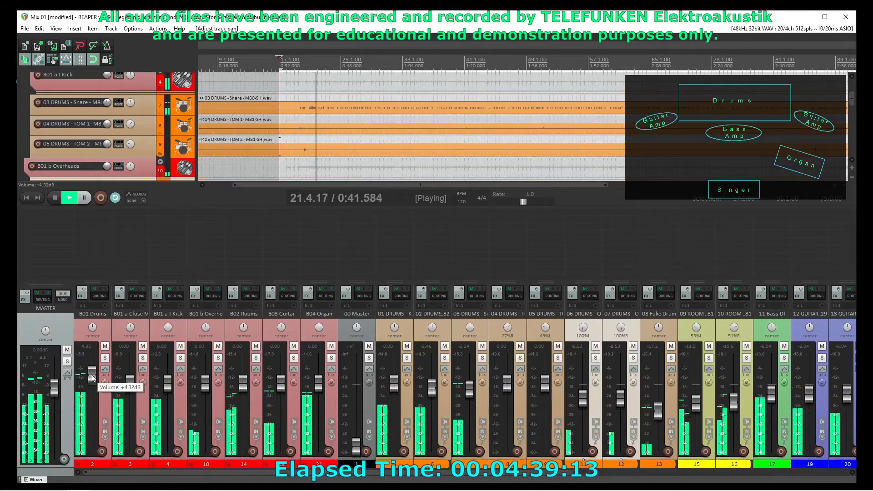
- Return the B01 Drums bus to 0 dB and raise the B01 a I Kick bus to about 3.41 dB
mouse_move(92, 377)
left_mouse_down()
mouse_move(86, 457)
mouse_move(93, 389)
left_mouse_up()
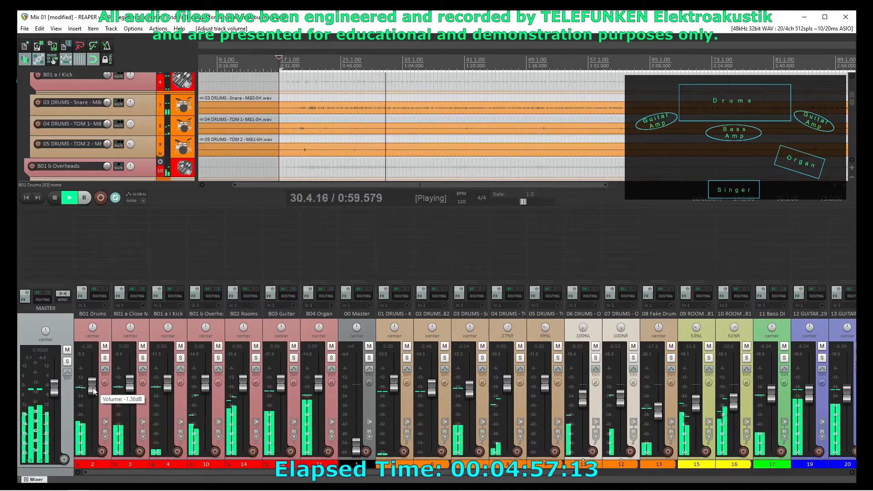
double_click(93, 386)
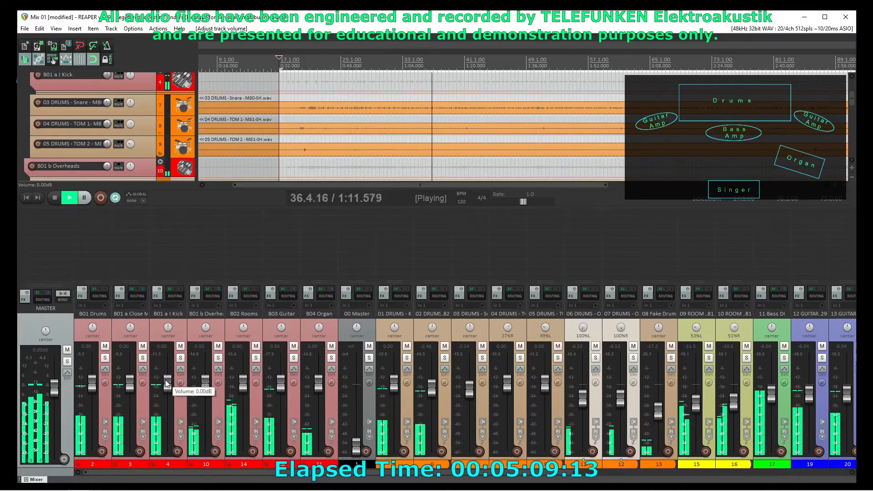
left_click_drag(167, 382, 167, 376)
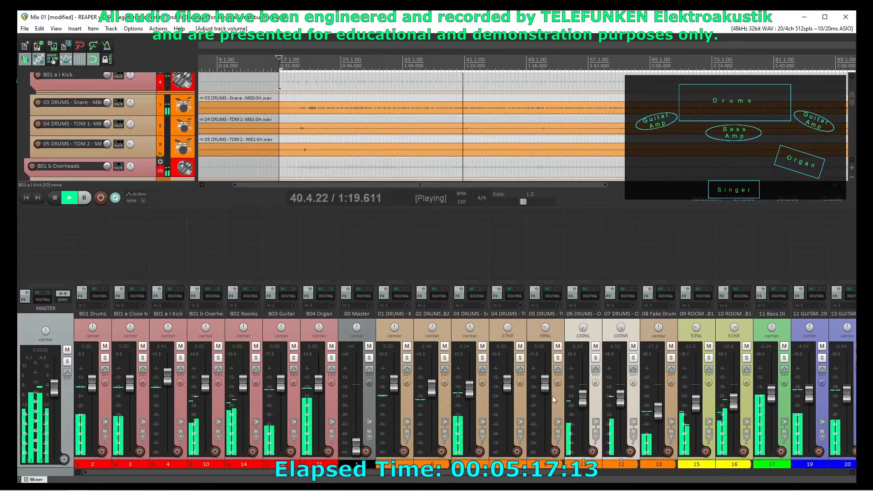
- Reset both overhead tracks to 0 dB and lower the B01 b Overheads bus slightly instead
double_click(584, 398)
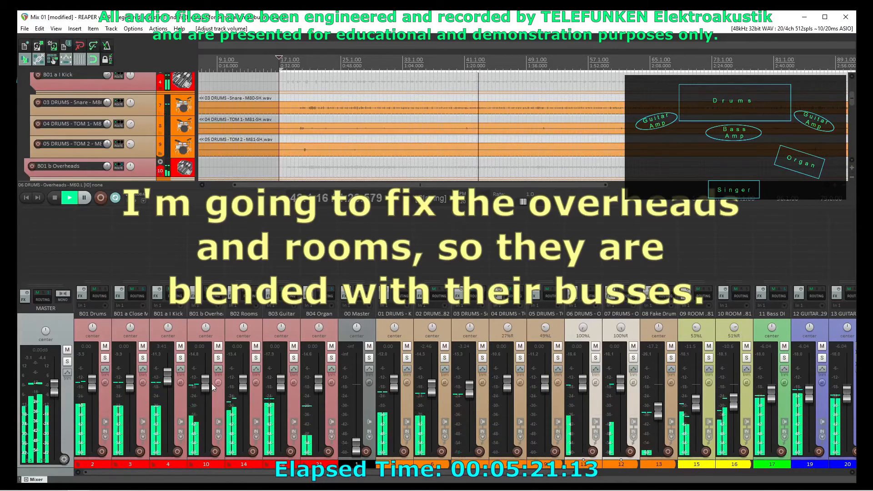
left_click_drag(204, 386, 204, 392)
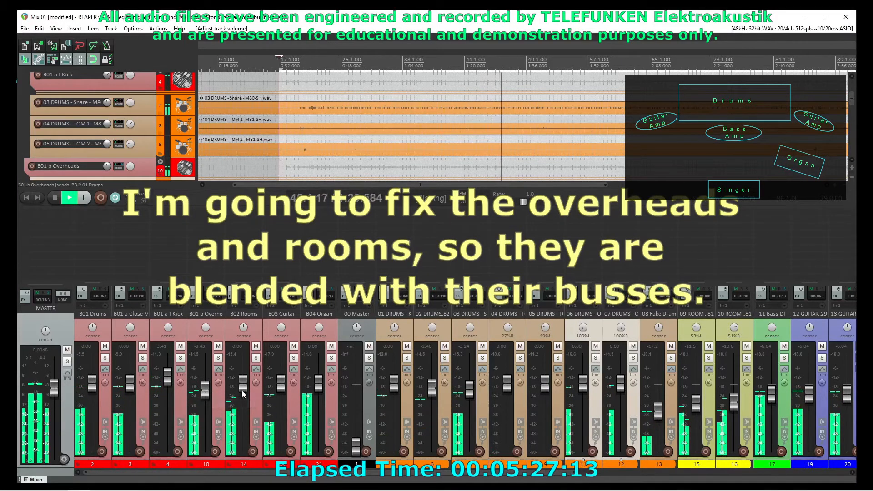
- Reset the B02 Rooms bus to 0 dB and return both room tracks together to around 0 dB
left_click_drag(243, 386, 242, 386)
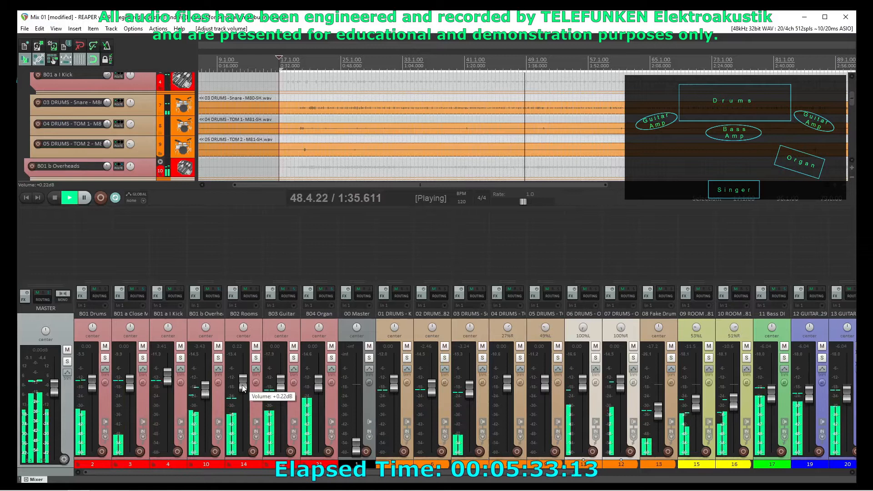
double_click(241, 385)
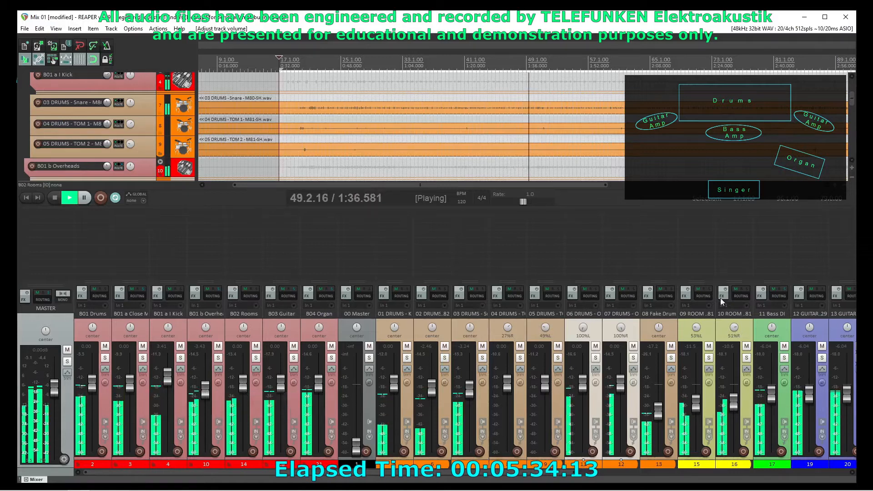
left_click(706, 329)
left_click(745, 336, "ctrl")
double_click(733, 400)
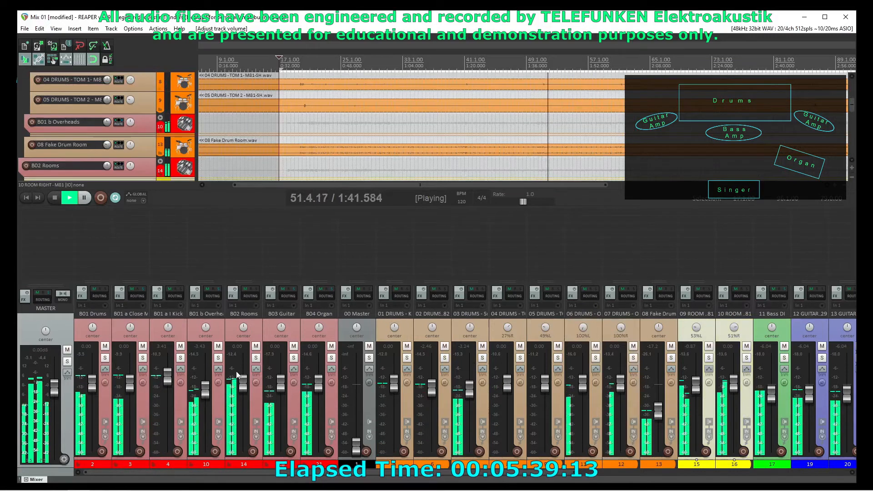
- Lower the B02 Rooms bus to -10.2 dB and the B01 Drums bus to -1.74 dB
left_click_drag(242, 387, 243, 397)
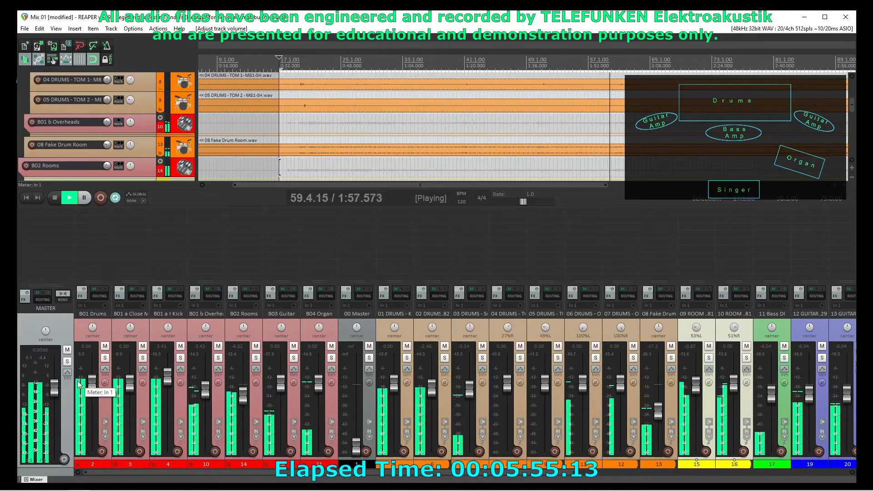
left_click_drag(242, 394, 241, 400)
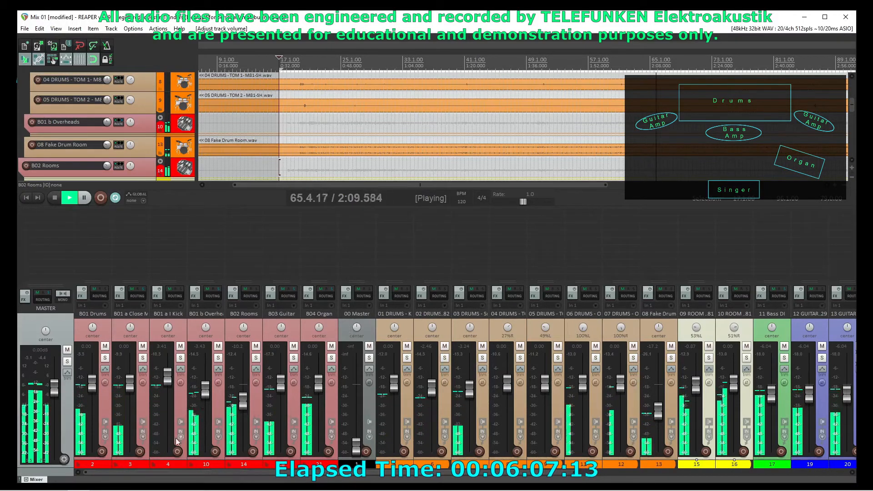
mouse_move(90, 385)
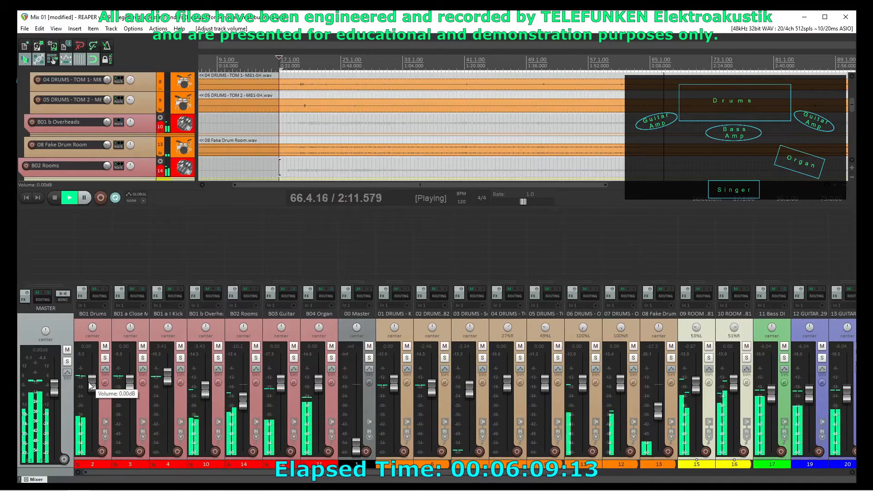
left_click_drag(93, 383, 92, 385)
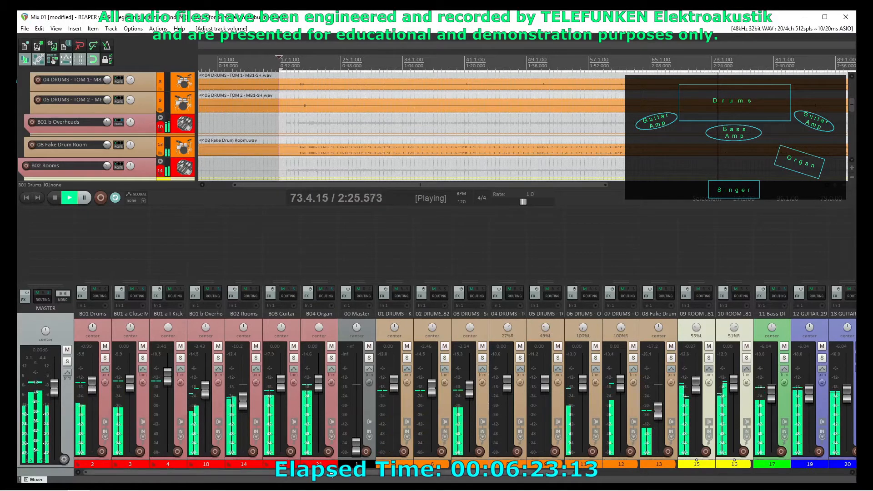
left_click_drag(91, 383, 91, 386)
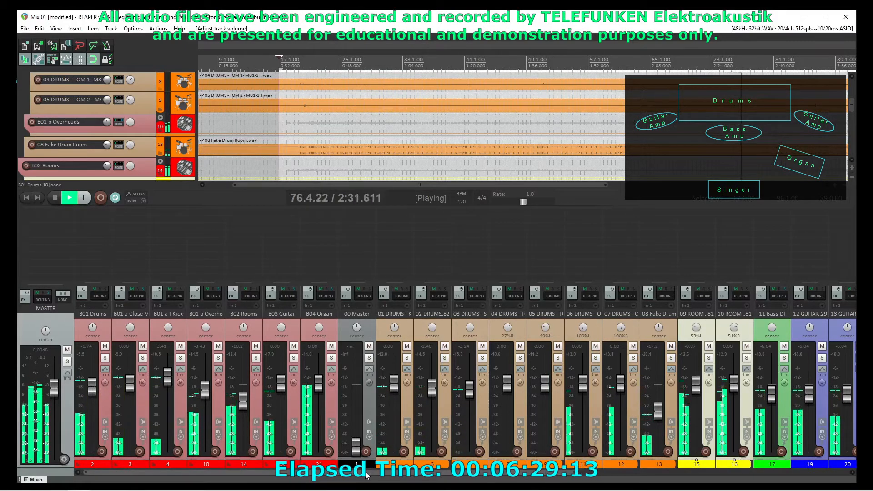
- Pan track 12 Guitar 72% left and track 13 Guitar 76% right, and raise the level of track 12 slightly
scroll(400, 482, "right", 1)
scroll(400, 482, "right", 10)
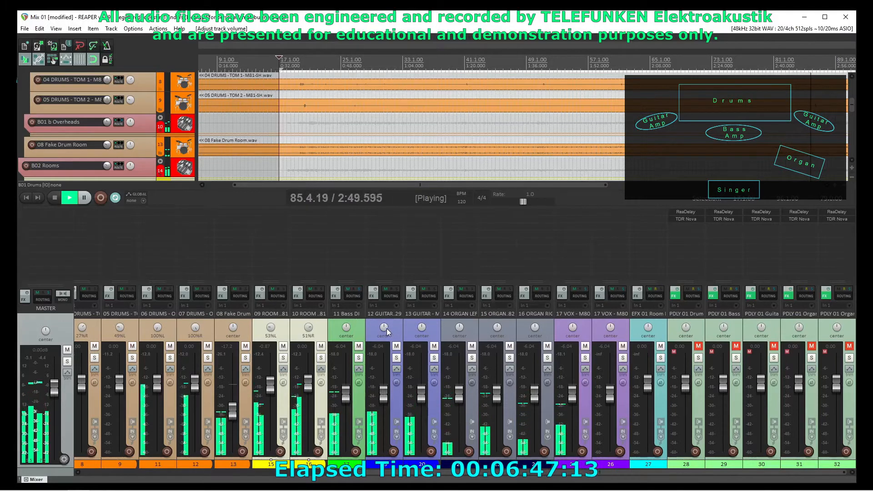
left_click_drag(384, 327, 383, 332)
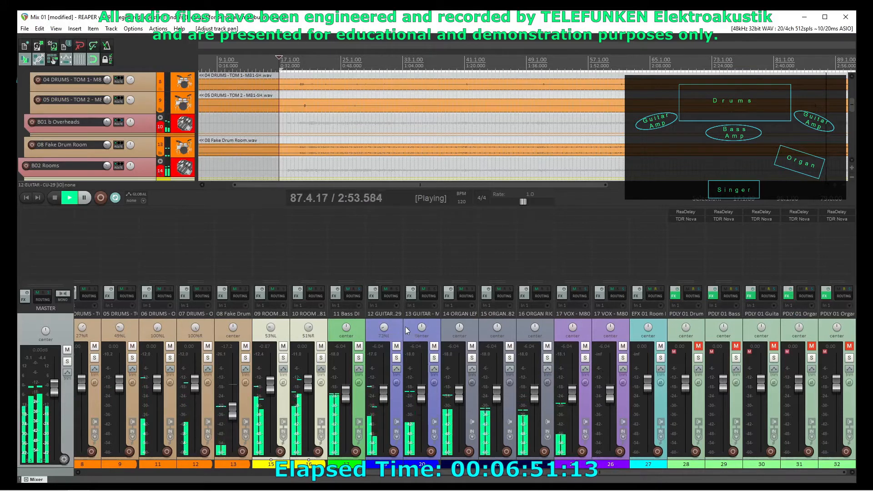
left_click_drag(421, 327, 422, 325)
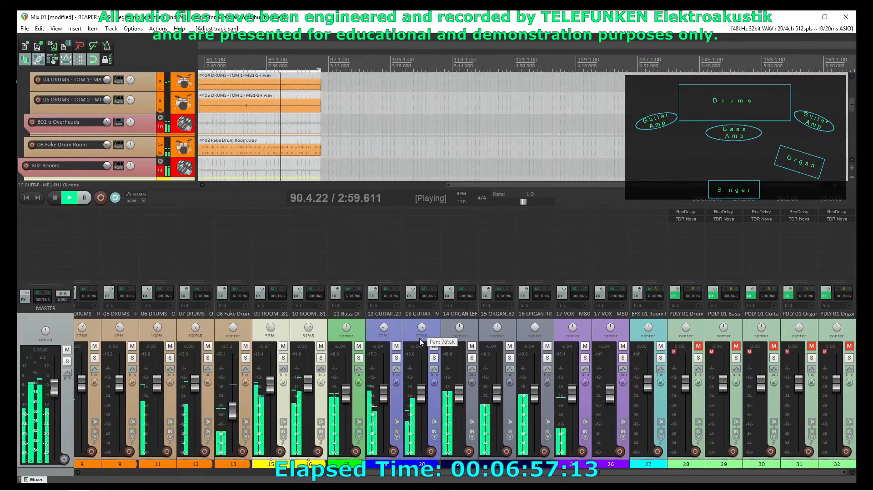
left_click_drag(383, 395, 383, 393)
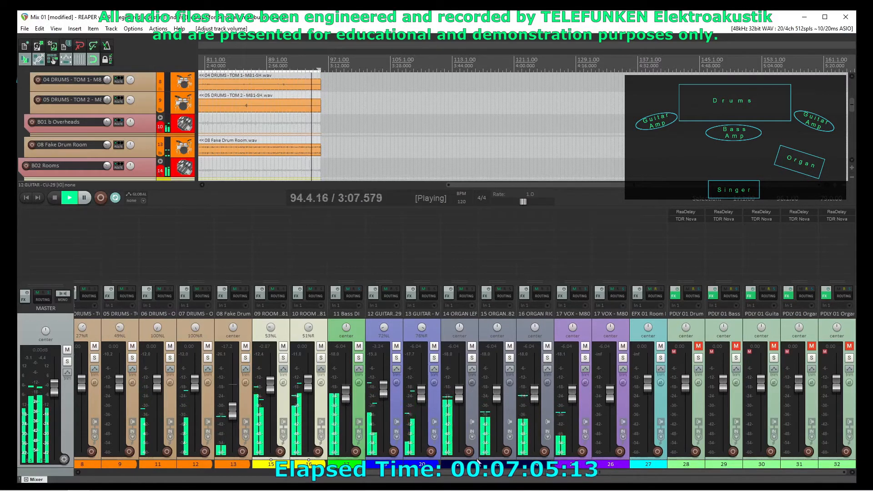
- Lower the B03 Guitar bus to -3.73 dB
left_click_drag(482, 473, 171, 477)
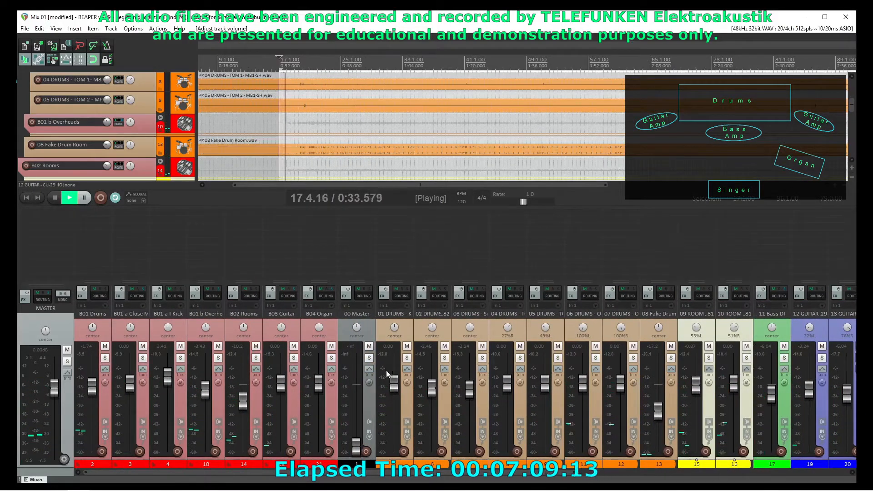
mouse_move(281, 386)
scroll(282, 386, "down", 1)
scroll(282, 390, "down", 5)
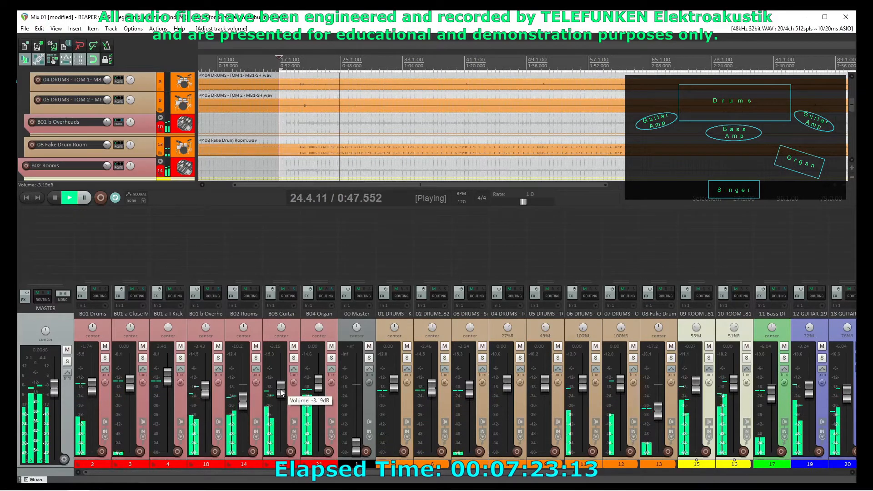
scroll(281, 391, "down", 1)
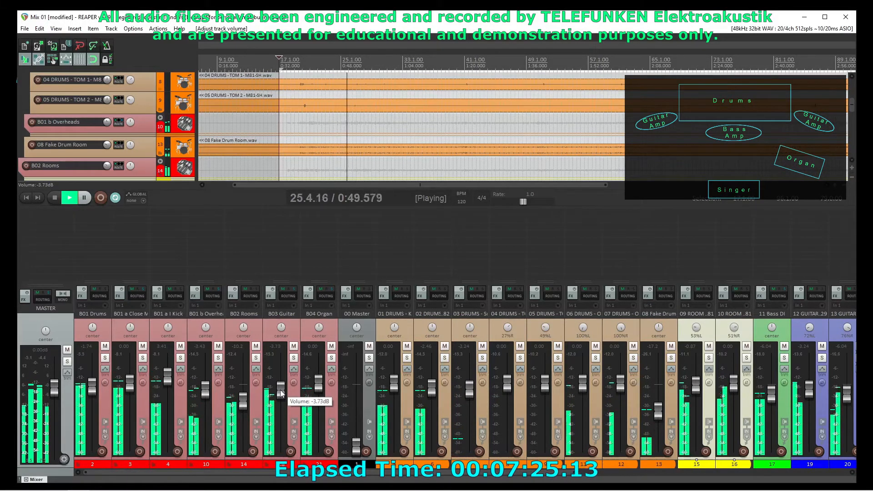
- Pan the 14 Organ Left track 100% left and the 16 Organ Right track 100% right
scroll(335, 448, "right", 10)
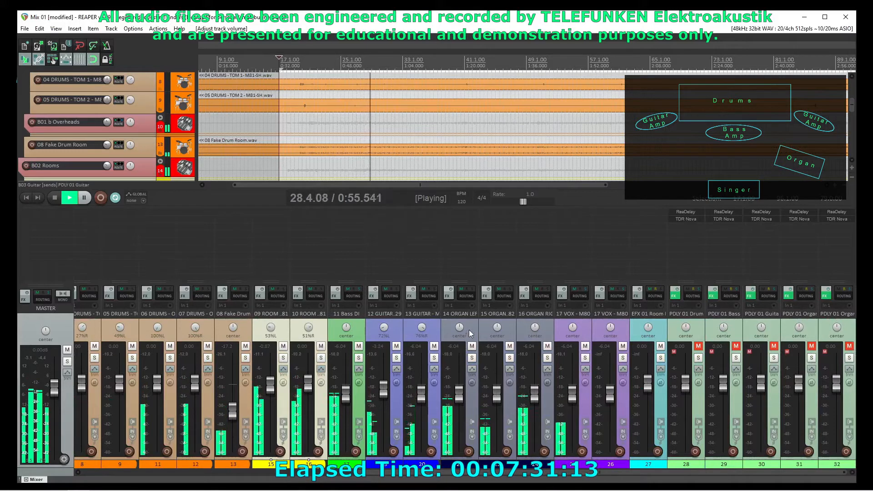
left_click_drag(453, 326, 453, 330)
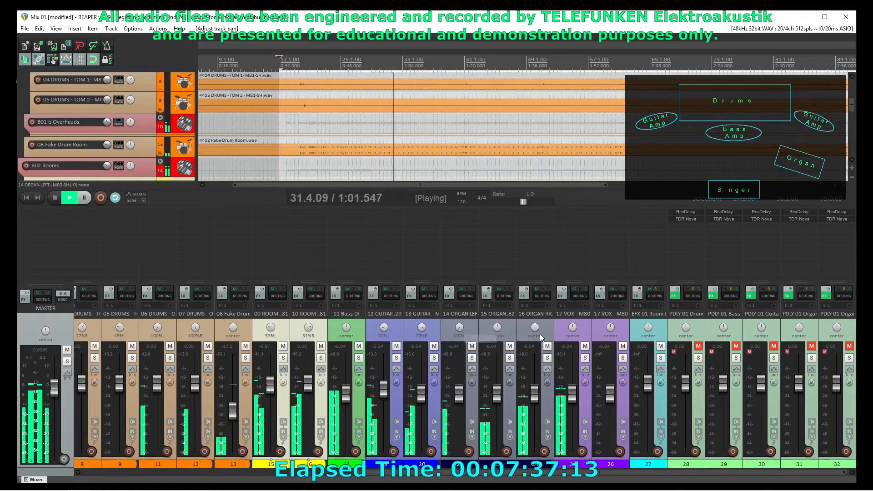
left_click_drag(533, 334, 534, 321)
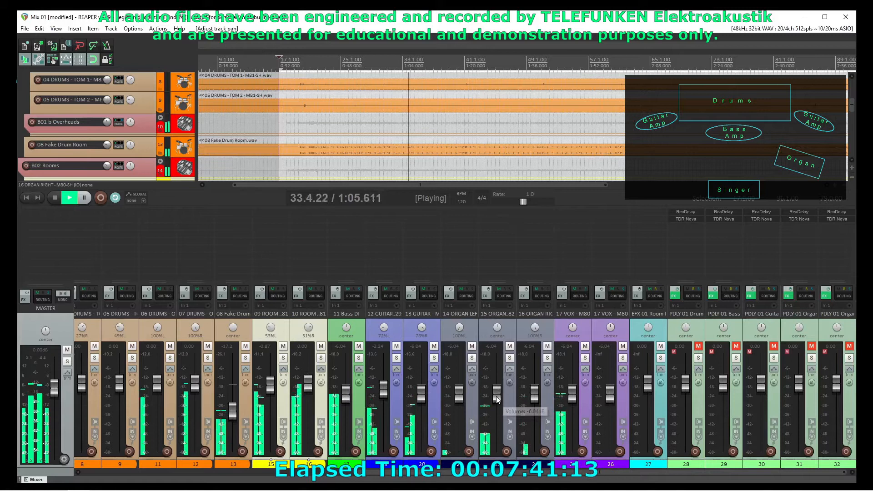
- Lower the 15 Organ track to -8.70 dB and raise the 16 Organ Right track to -0.61 dB
left_click_drag(496, 396, 497, 449)
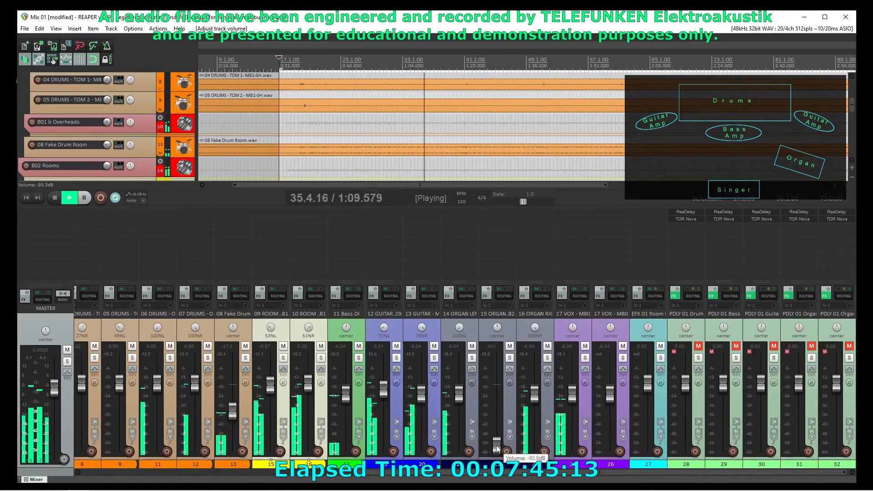
left_click_drag(498, 451, 533, 392)
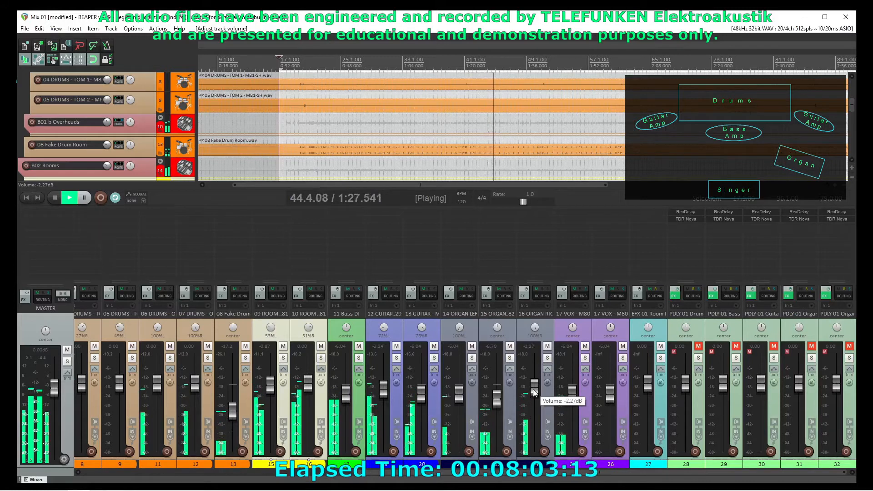
left_click_drag(533, 389, 533, 386)
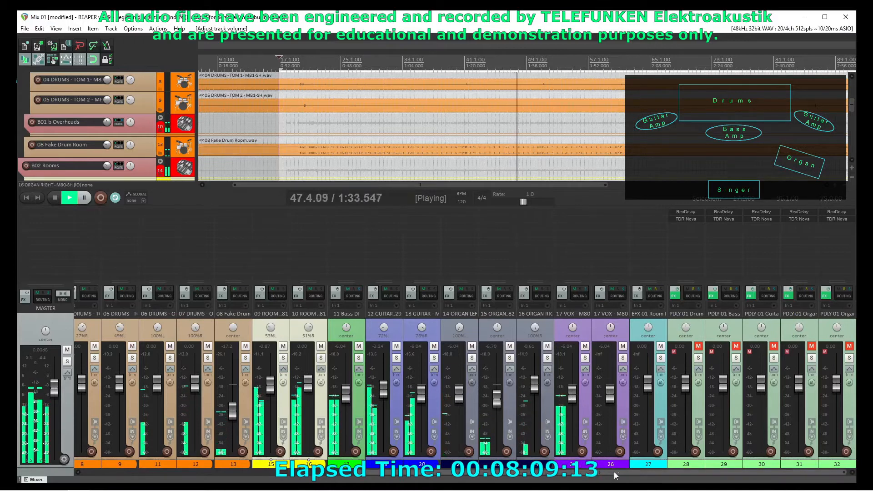
- Lower the B04 Organ bus to about -4.7 dB
left_click_drag(617, 472, 286, 487)
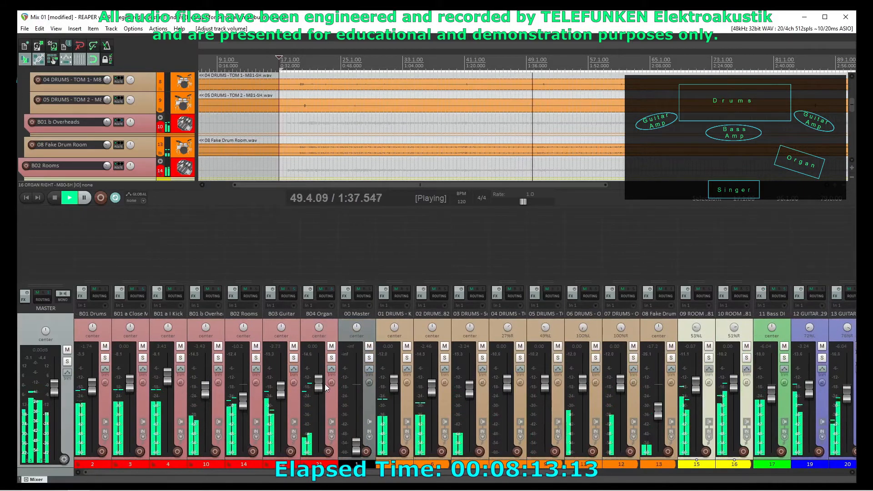
left_click_drag(318, 386, 319, 394)
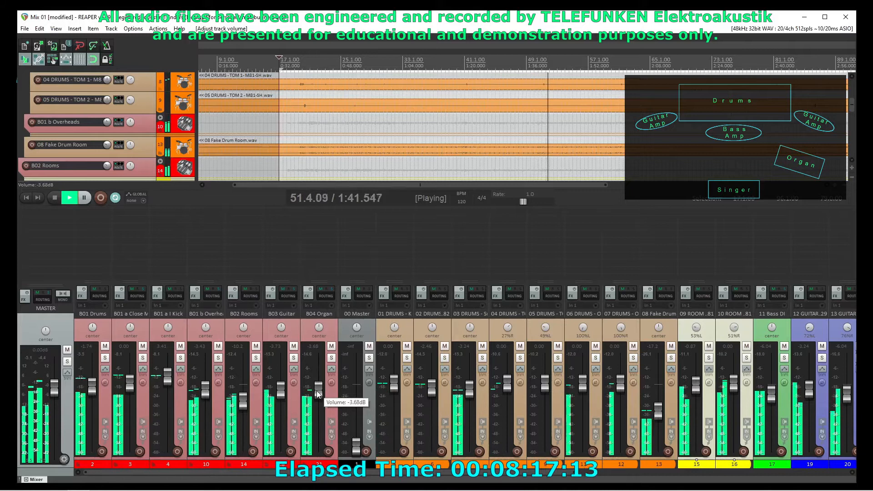
left_click_drag(318, 394, 318, 394)
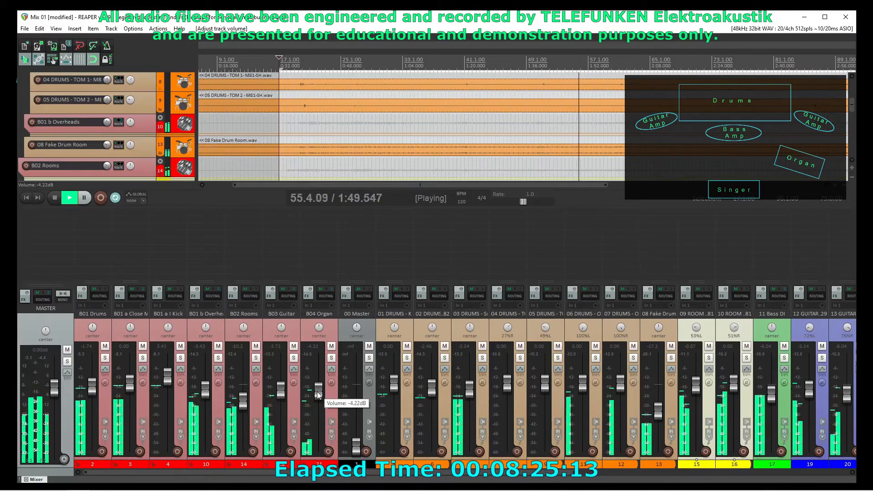
left_click_drag(318, 394, 318, 396)
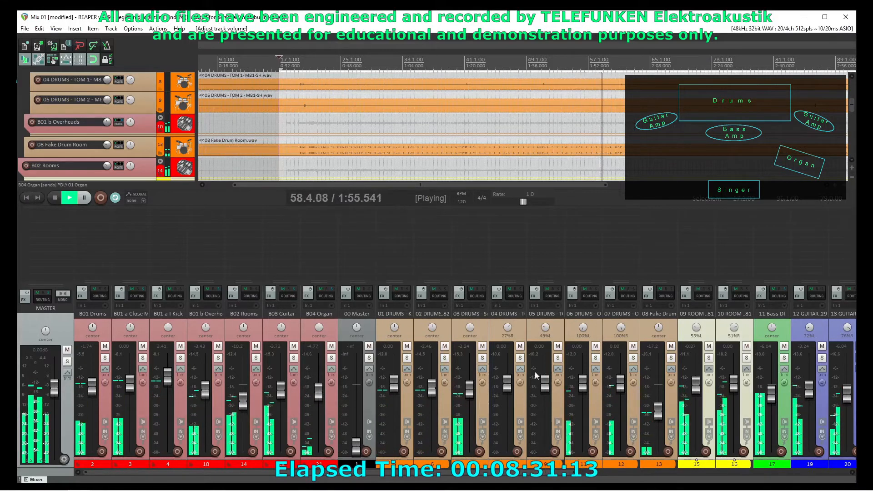
- Duplicate the first 17 VOX - M80-SH vocal track
scroll(403, 474, "right", 2)
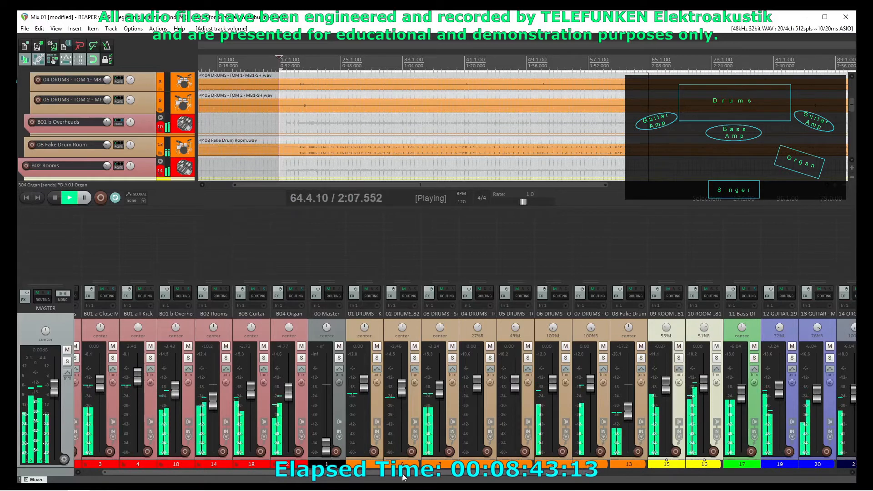
left_click_drag(402, 473, 738, 475)
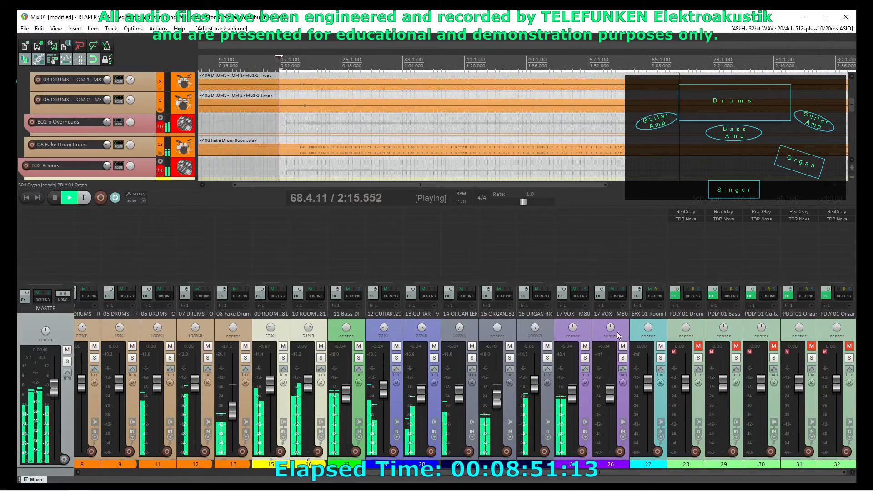
right_click(581, 330)
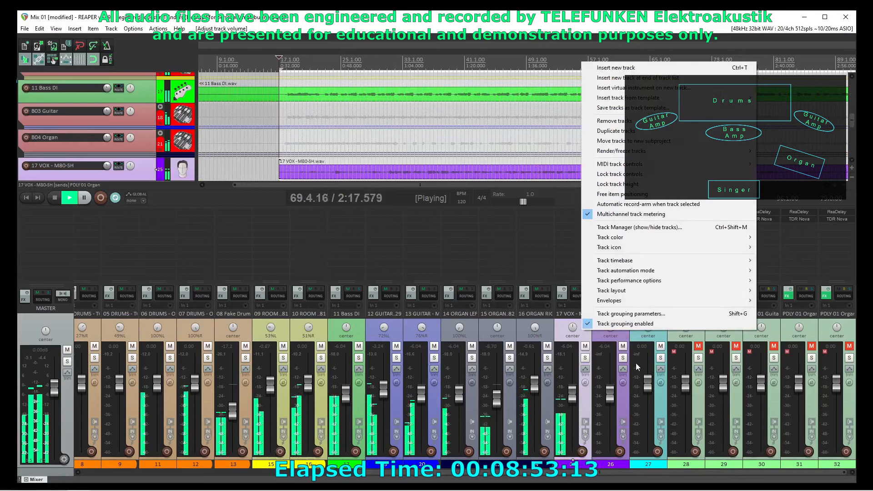
left_click(616, 130)
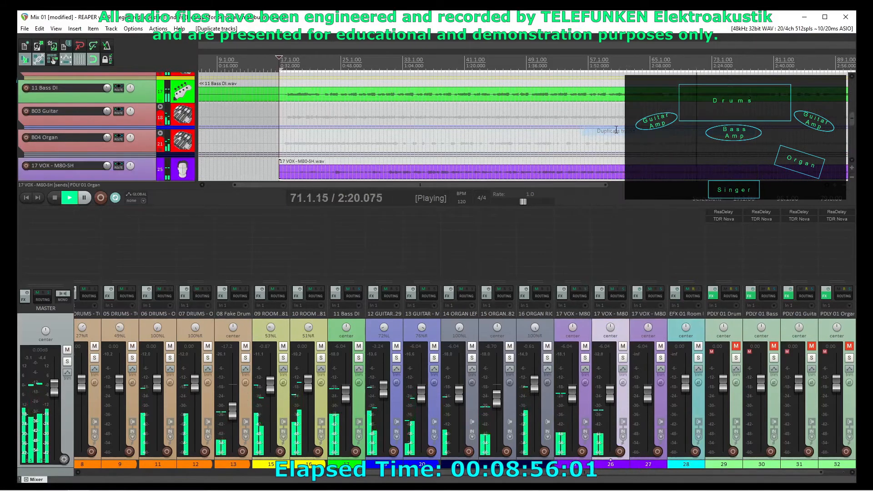
- Insert a new empty track and arrange the order so it sits directly above the vocal tracks
right_click(580, 328)
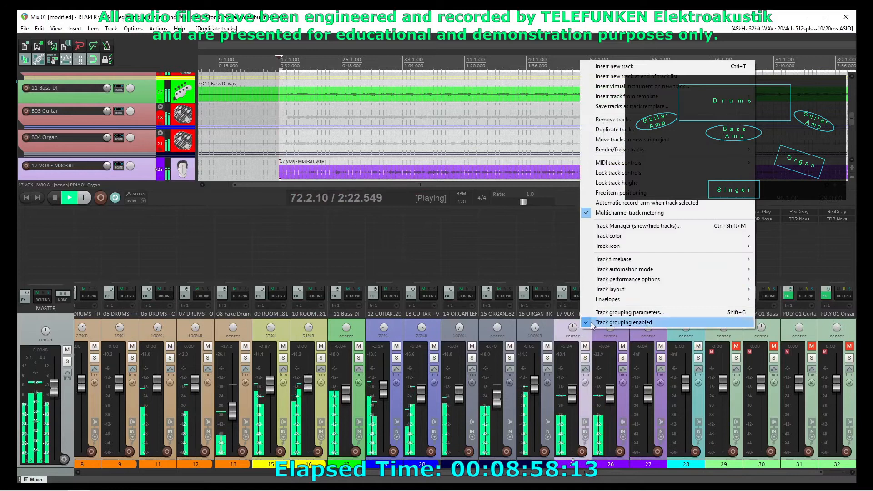
left_click(641, 67)
left_click_drag(584, 339, 560, 337)
- Nest the first two 17 VOX vocal tracks inside the new unnamed track as its folder children
left_click(639, 337)
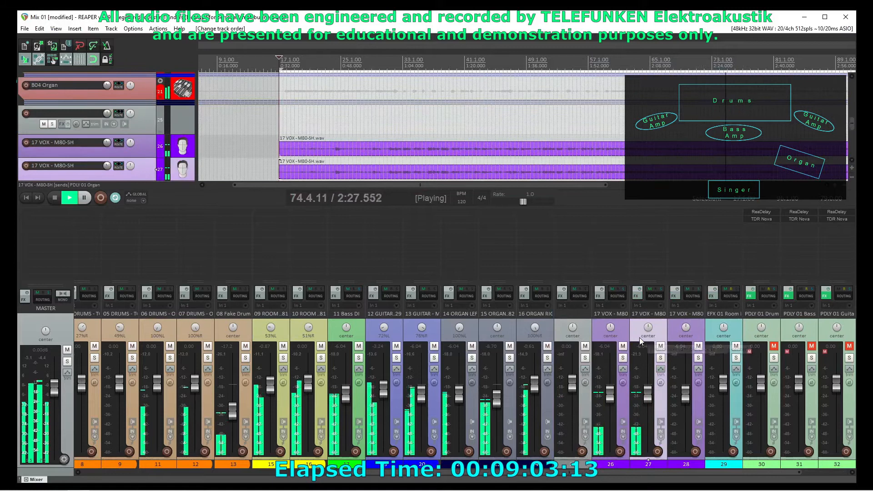
left_click(621, 336, "shift")
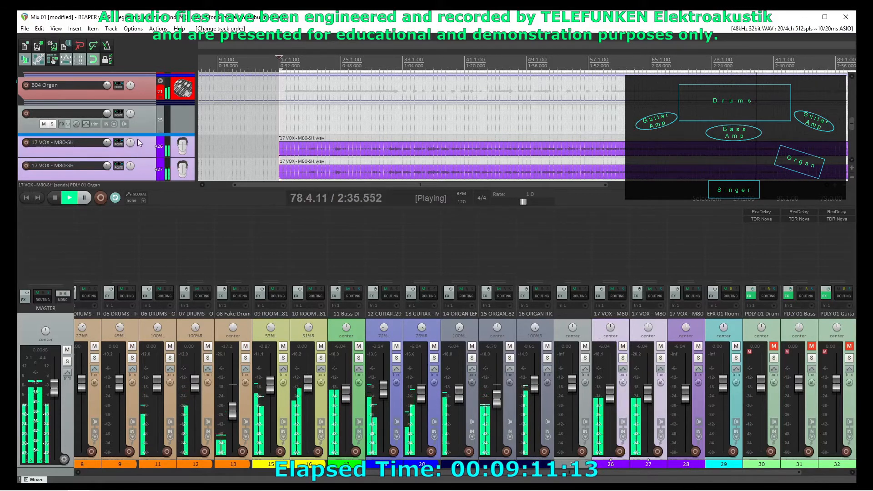
left_click_drag(137, 129, 138, 124)
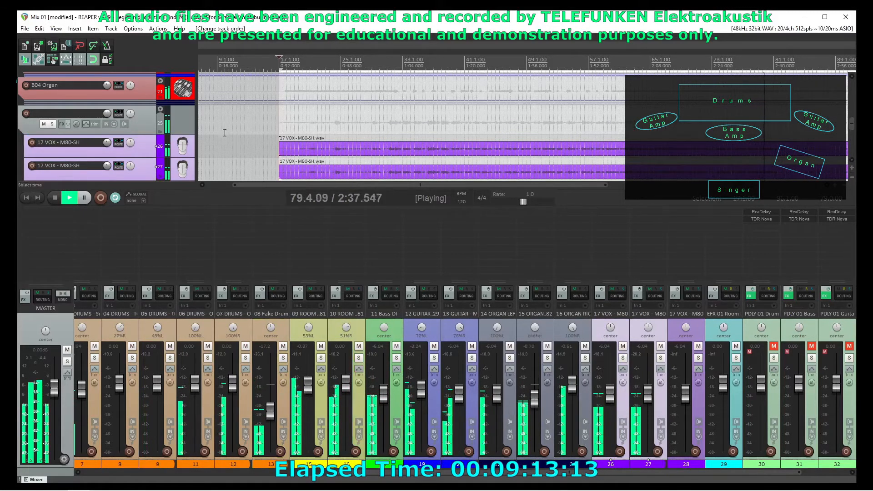
- Color the unnamed folder track above the 17 VOX tracks red to match the other buses
right_click(140, 129)
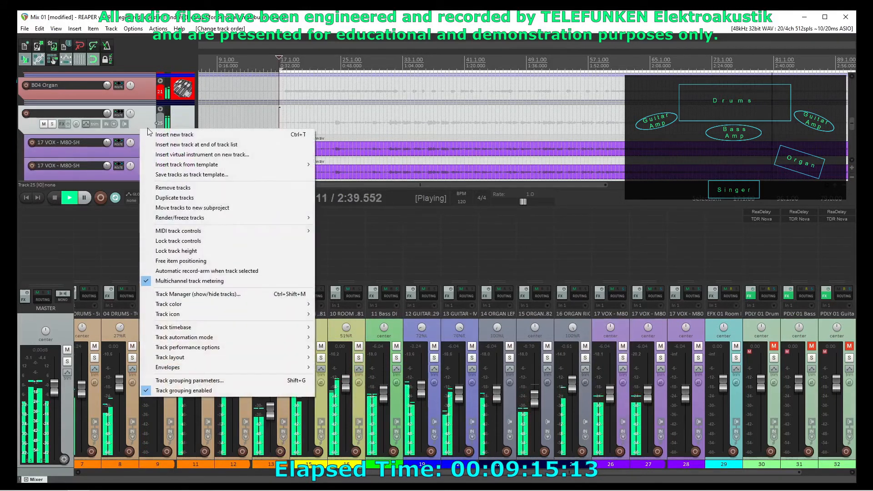
mouse_move(209, 303)
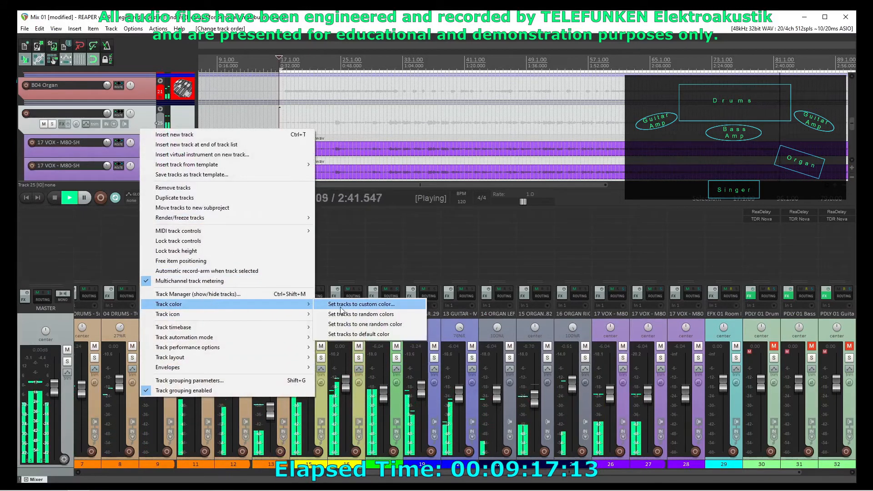
left_click(341, 304)
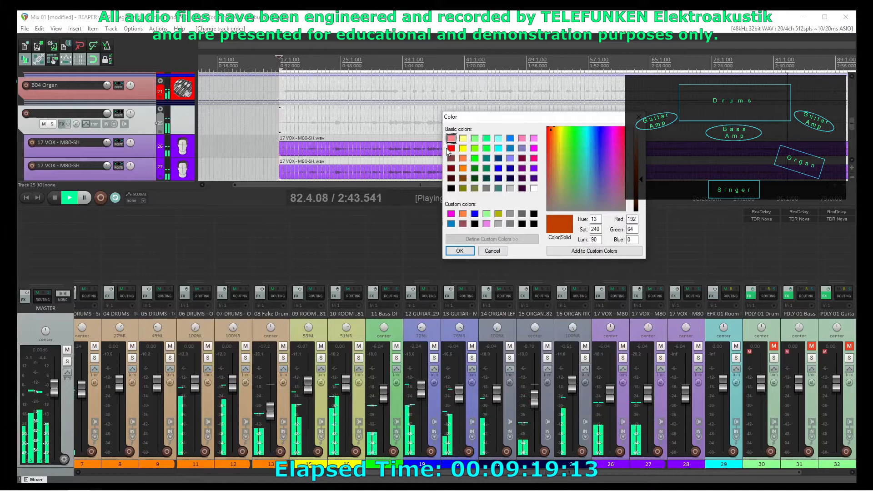
left_click(450, 149)
left_click(462, 254)
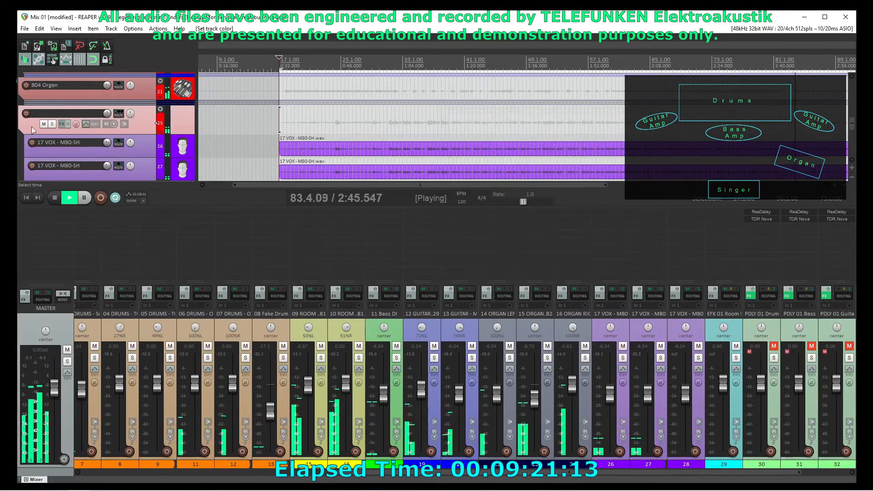
- Name the new vocal folder track "B05 Vocals"
double_click(44, 114)
type("Vocal")
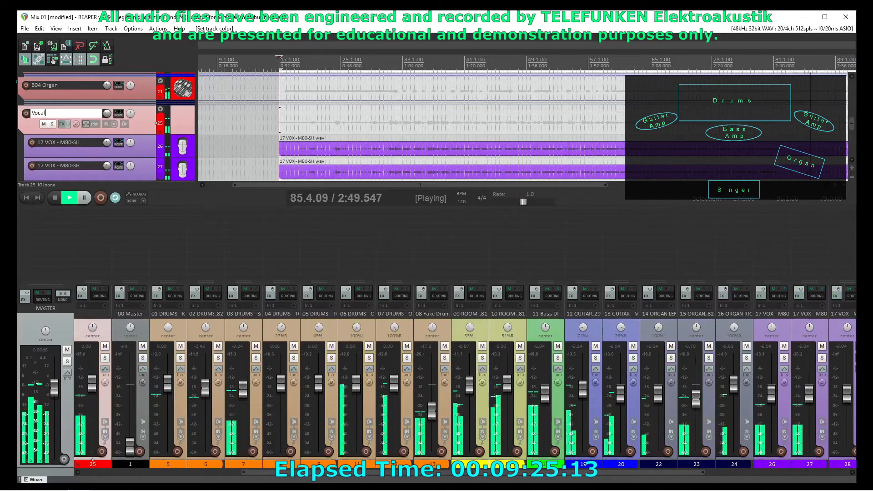
type(" Bus")
key("BackSpace")
key("BackSpace")
key("BackSpace")
key("BackSpace")
key("BackSpace")
key("BackSpace")
key("BackSpace")
key("BackSpace")
key("BackSpace")
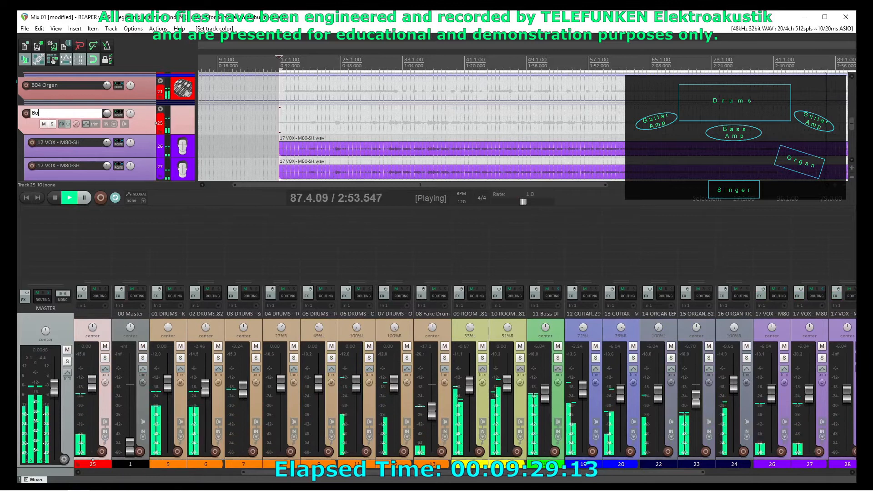
type("B05 Vocals")
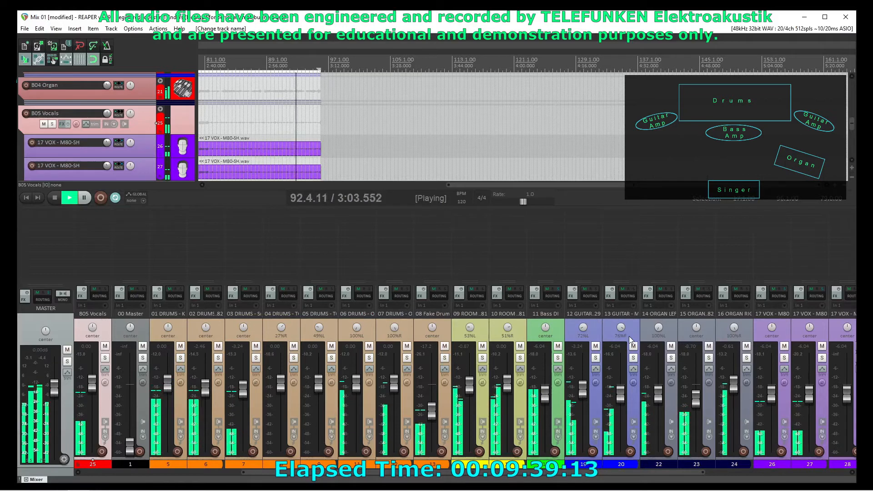
- Adjust the pan of the second 17 VOX track and copy ReaDelay from the PDLY 01 Drums track onto it
left_click_drag(617, 472, 671, 489)
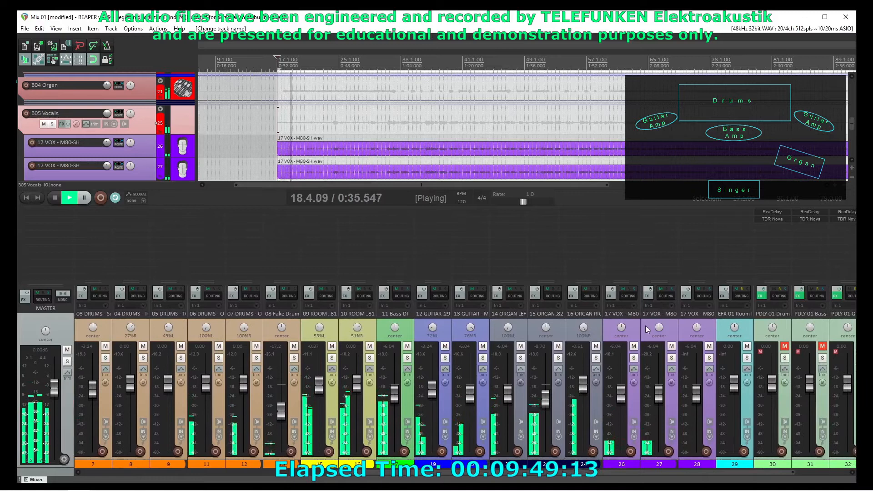
left_click_drag(658, 327, 659, 231)
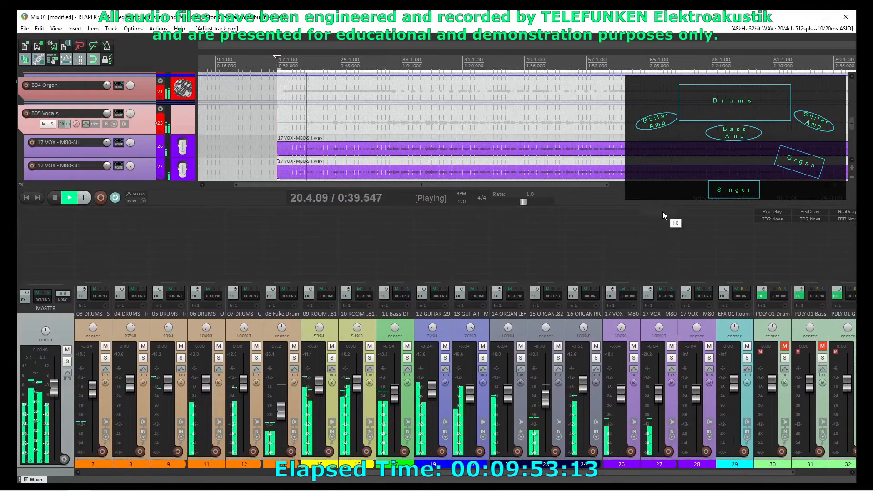
left_click_drag(783, 217, 672, 220)
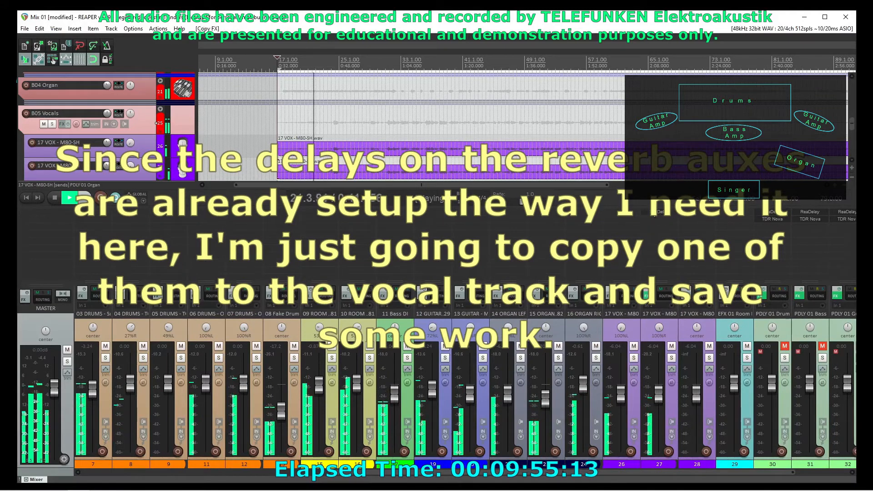
- Set the copied ReaDelay's time length to 6.9 ms on the second 17 VOX track, comparing the sound with inverted phase
left_click_drag(148, 44, 190, 93)
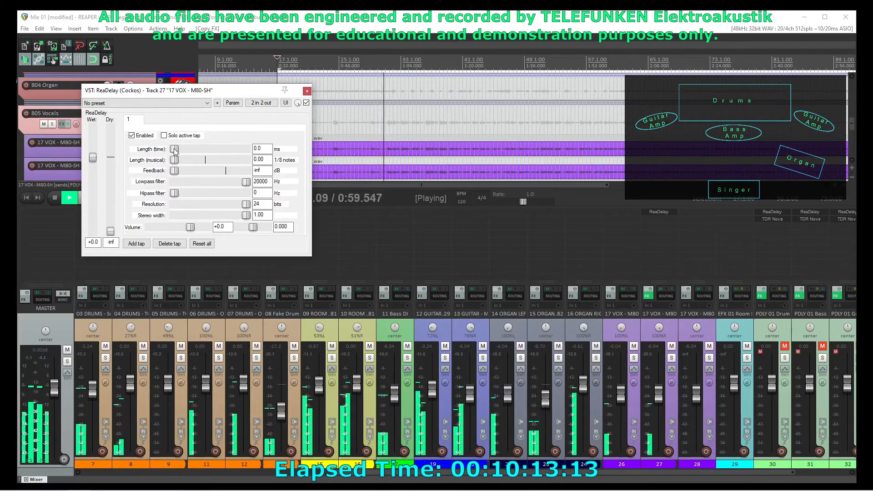
left_click_drag(174, 149, 187, 150)
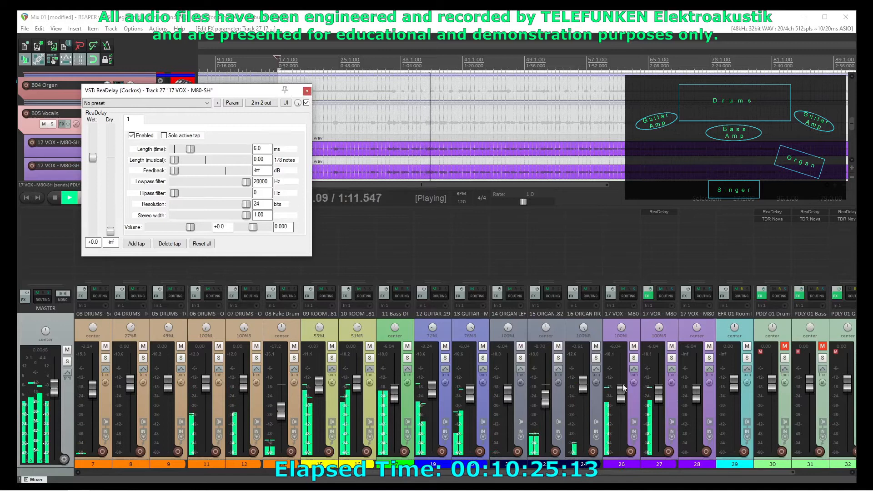
left_click(672, 383)
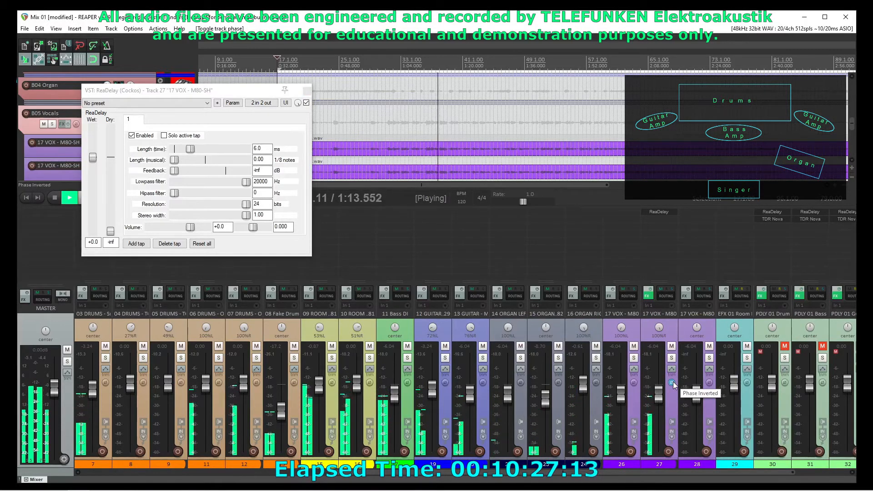
left_click(671, 382)
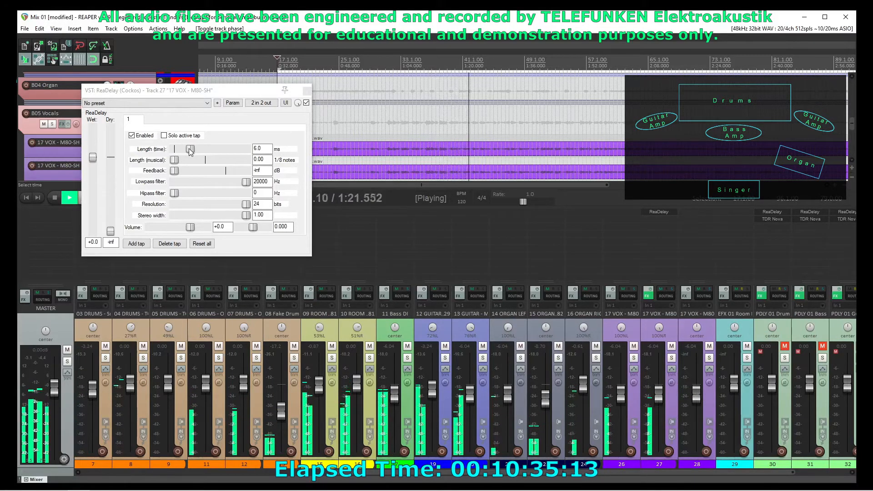
left_click_drag(193, 152, 191, 153)
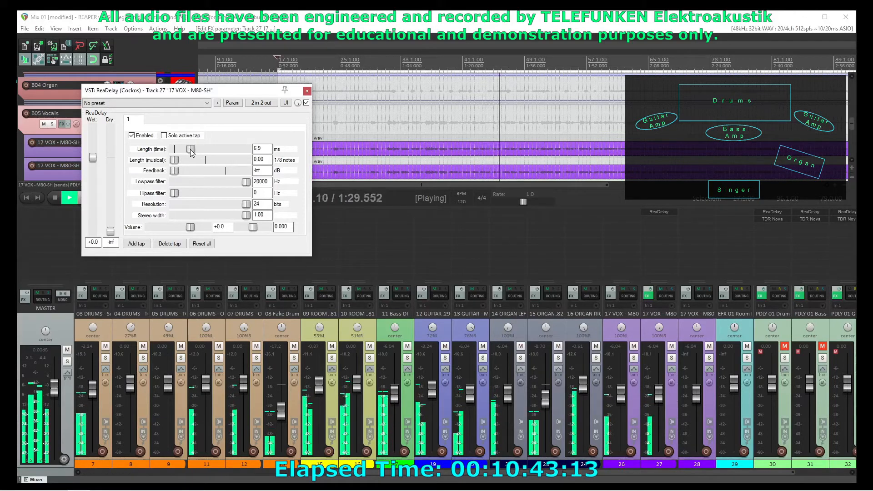
left_click(307, 94)
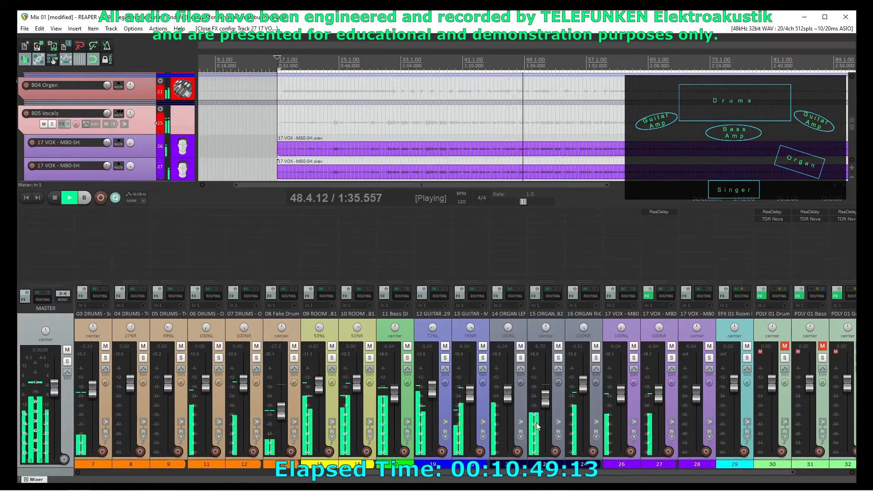
- Try the B05 Vocals bus at about +2.08 dB, then reset its volume to the default
left_click_drag(540, 472, 289, 481)
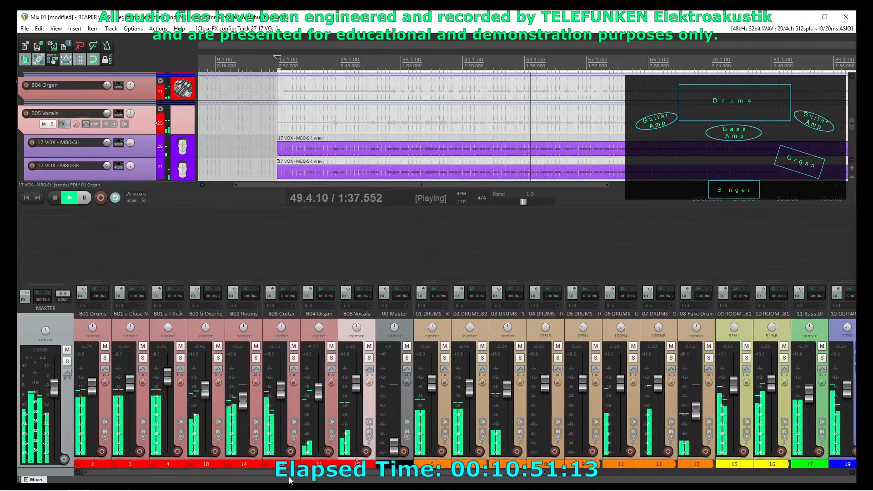
left_click_drag(351, 389, 357, 383)
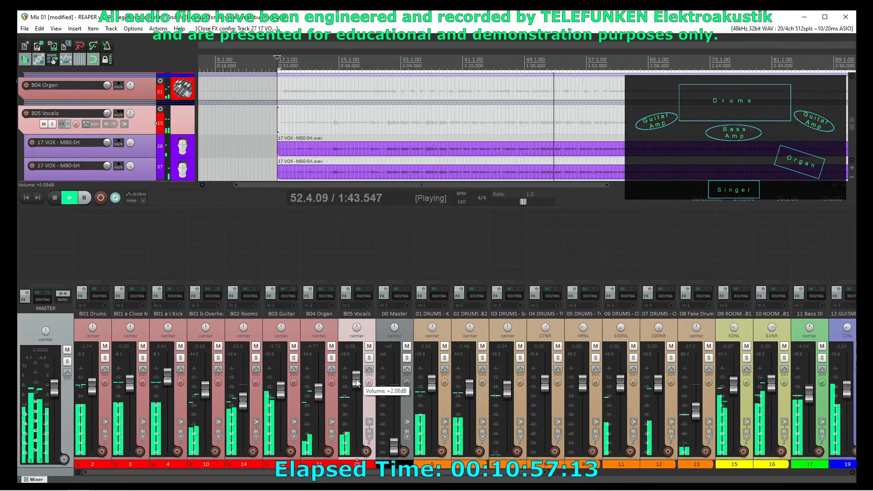
double_click(357, 377)
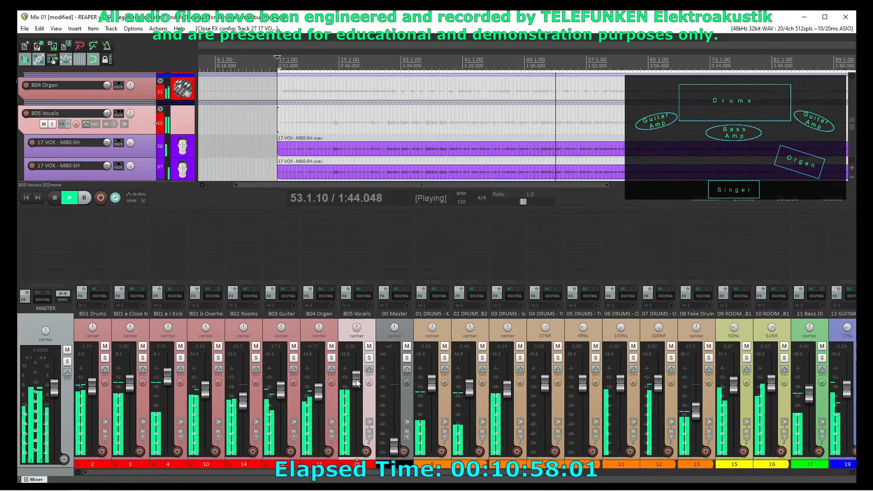
- Try lowering all buses from B01 Drums through B04 Organ together, with B01 Drums at -2.75 dB, then undo it
left_click(327, 329)
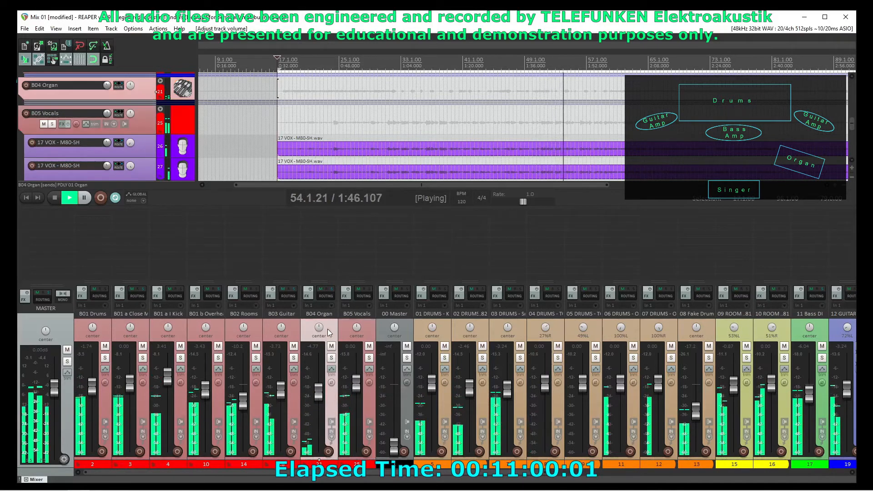
left_click(106, 329, "shift")
mouse_move(94, 390)
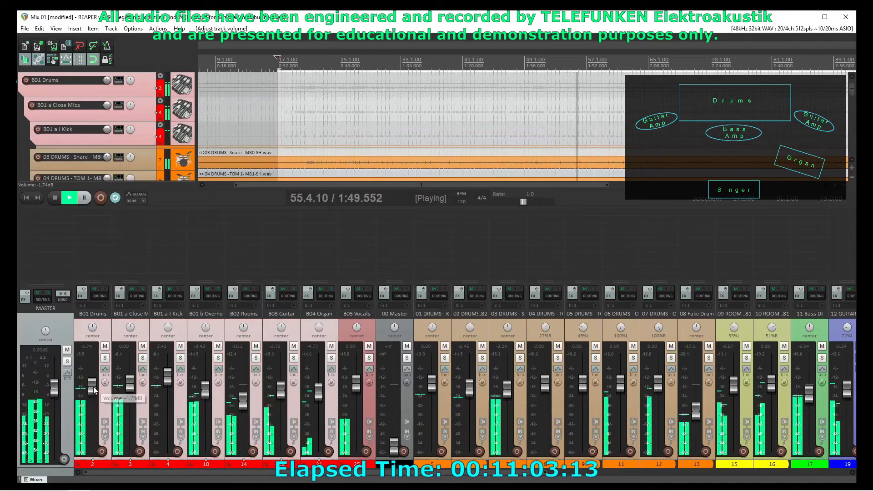
left_click_drag(94, 390, 92, 392)
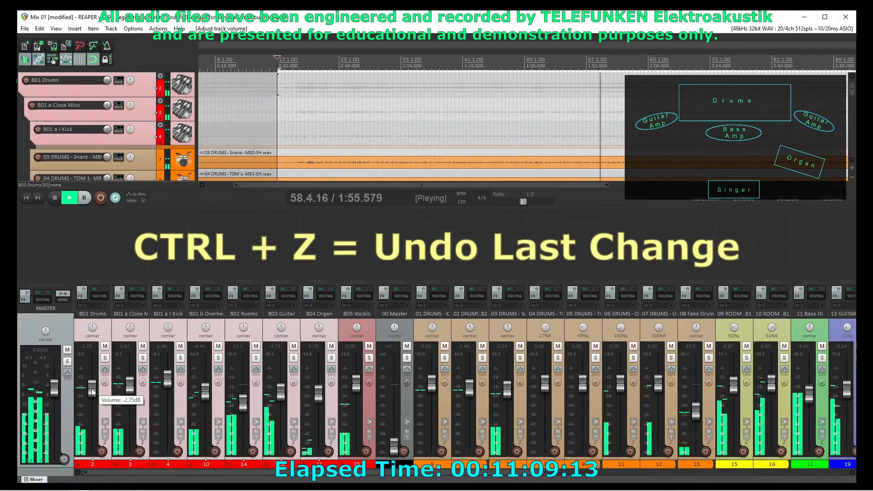
key("ctrl+z")
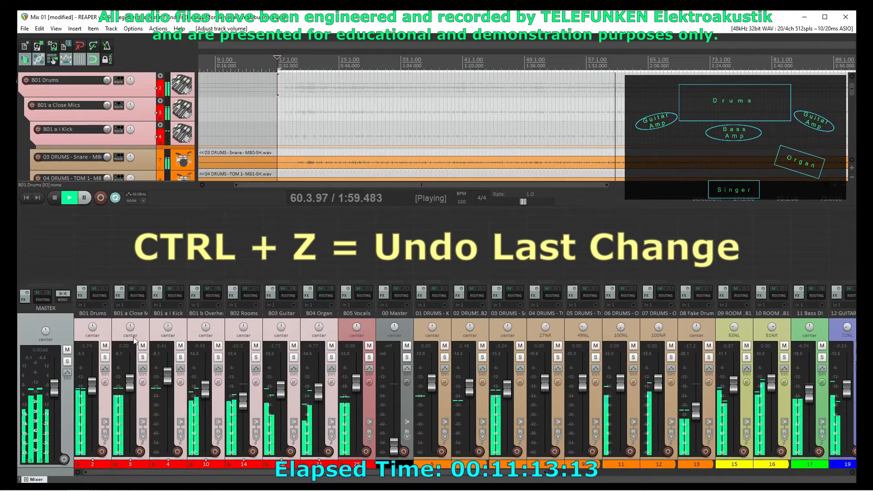
- Keep only the B01 Drums, B03 Guitar and B04 Organ buses selected and lower them together, with B01 Drums at about -3.5 dB
left_click(140, 367)
left_click(178, 335, "ctrl")
left_click(216, 331, "ctrl")
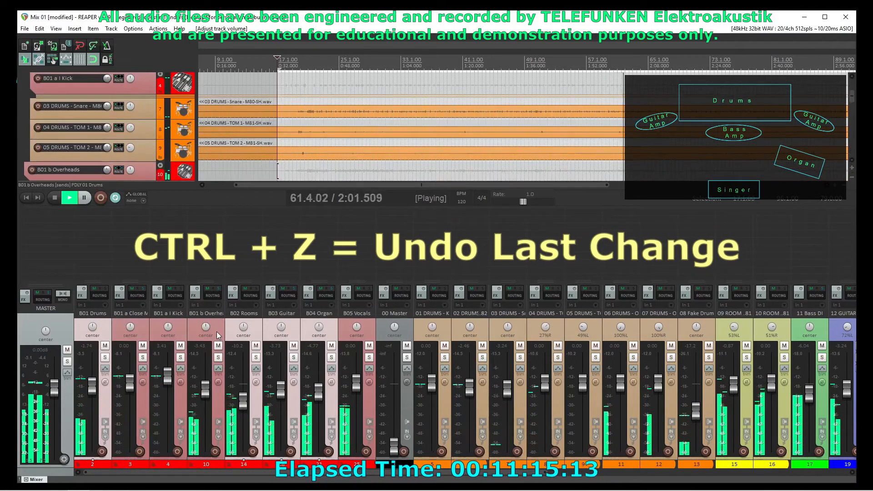
left_click(250, 333, "ctrl")
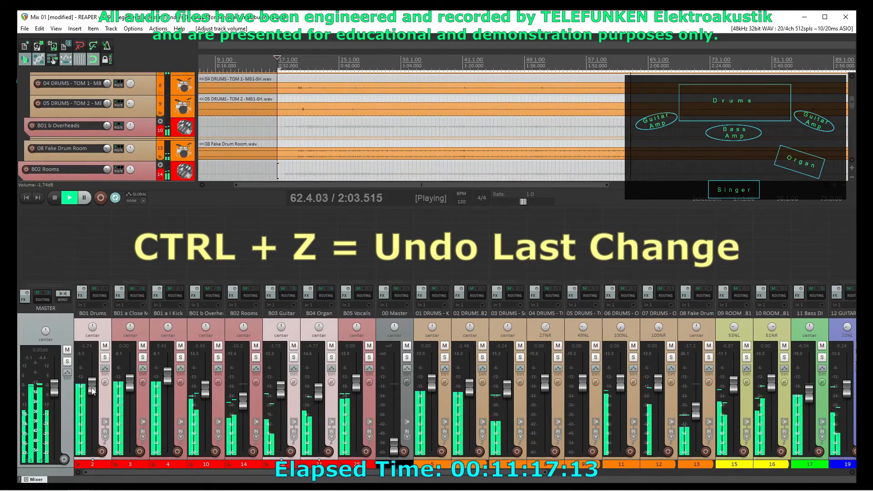
left_click_drag(92, 389, 91, 390)
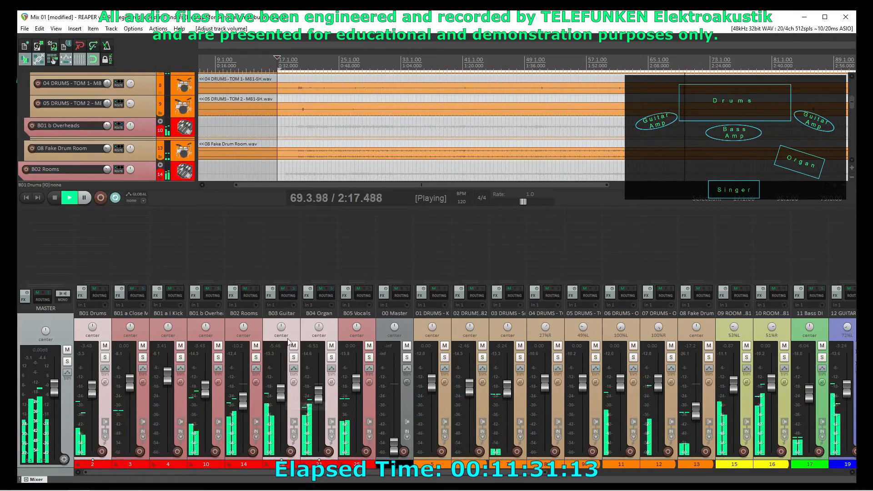
- Raise the B03 Guitar bus to about -4.47 dB and the B04 Organ bus to about -6.25 dB
left_click(281, 394)
scroll(281, 394, "up", 3)
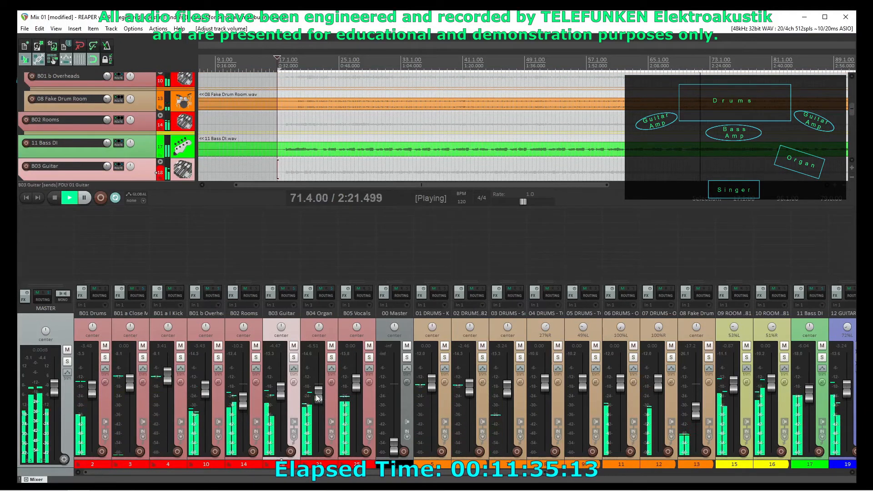
mouse_move(317, 399)
scroll(317, 398, "up", 1)
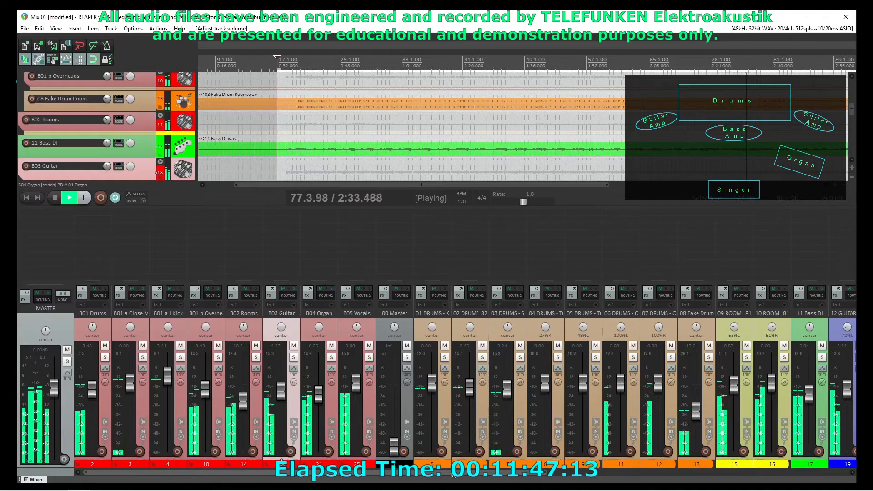
- Raise the 16 ORGAN RIGHT track to about -0.15 dB
scroll(453, 475, "right", 8)
scroll(453, 475, "right", 3)
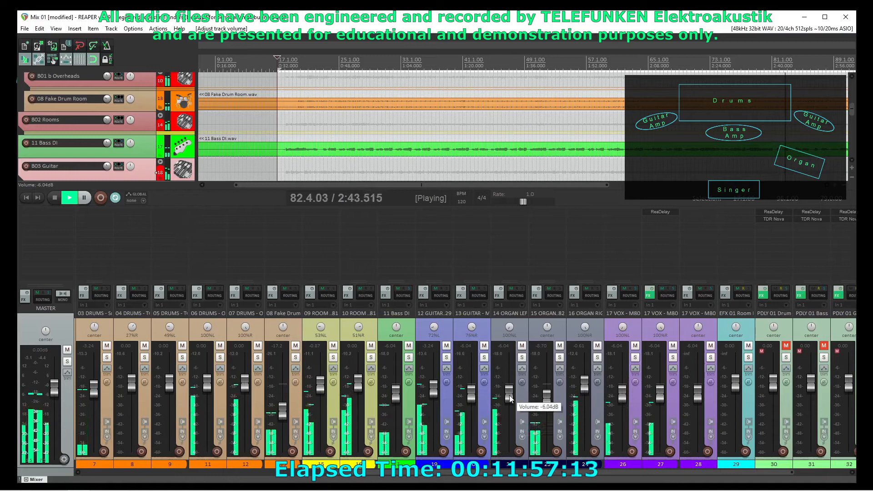
scroll(586, 385, "up", 2)
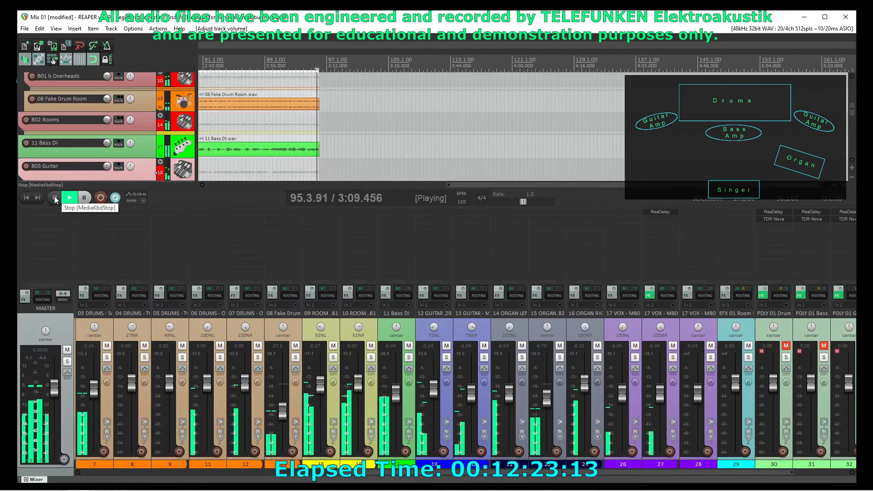
- Stop playback, set the loop selection from 1.1.00 to 17.1.00 over the intro, and play from the project start
left_click(55, 198)
left_click_drag(619, 185, 233, 195)
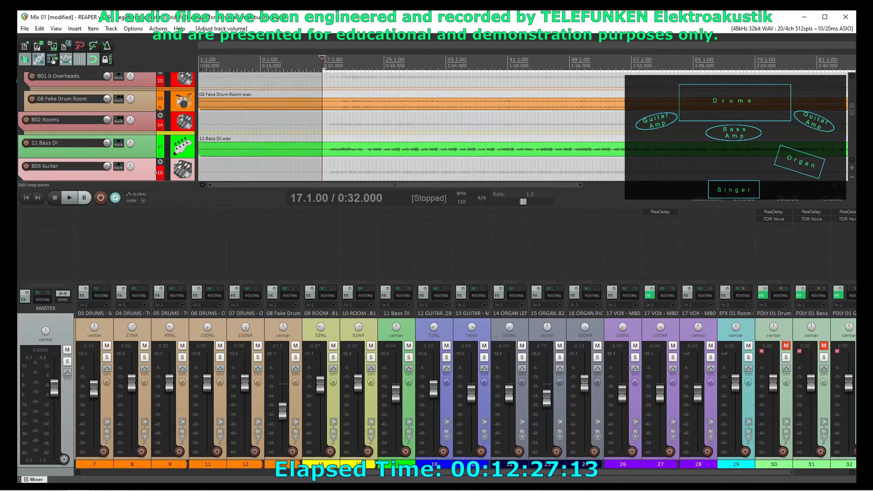
left_click_drag(201, 68, 321, 67)
left_click(25, 198)
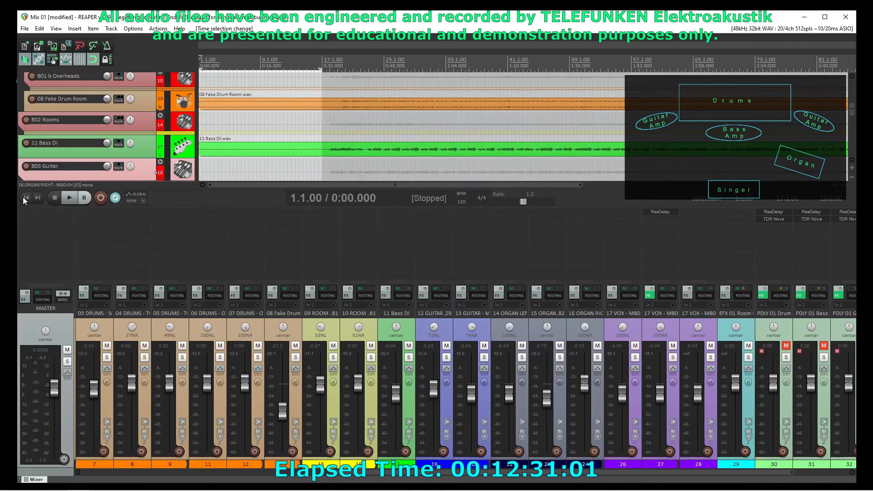
left_click(71, 198)
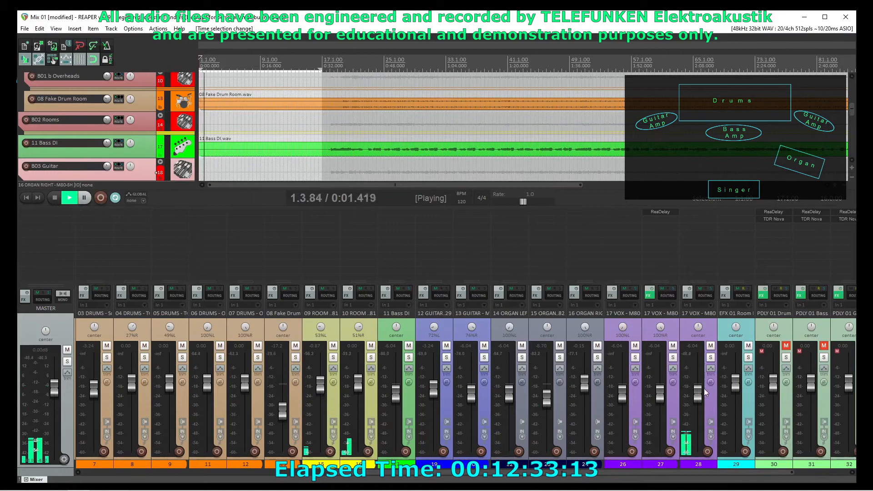
- Raise the 17 VOX - M80-SH - Intro track to about 7.25 dB and add the TDR Nova EQ to it
left_click_drag(698, 392, 699, 367)
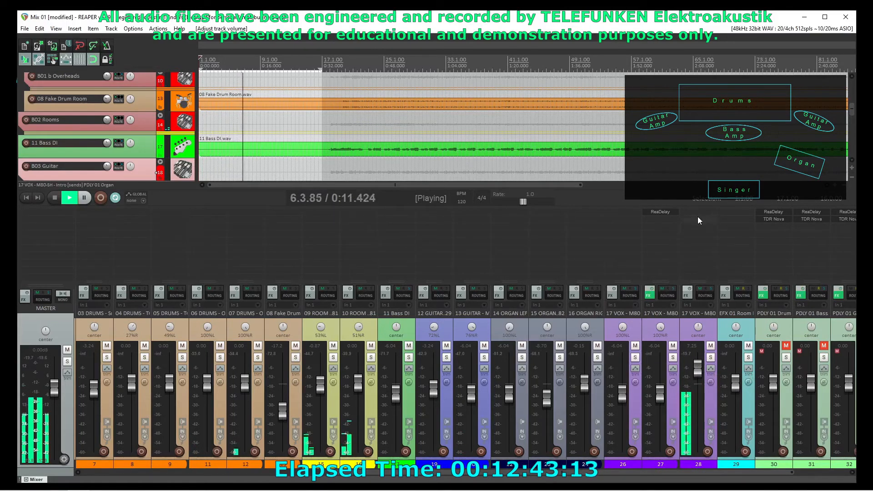
double_click(702, 212)
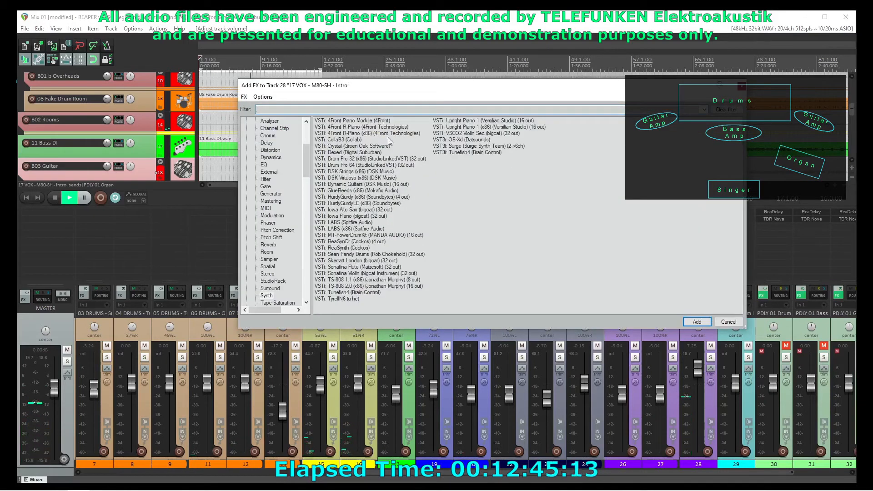
left_click(264, 164)
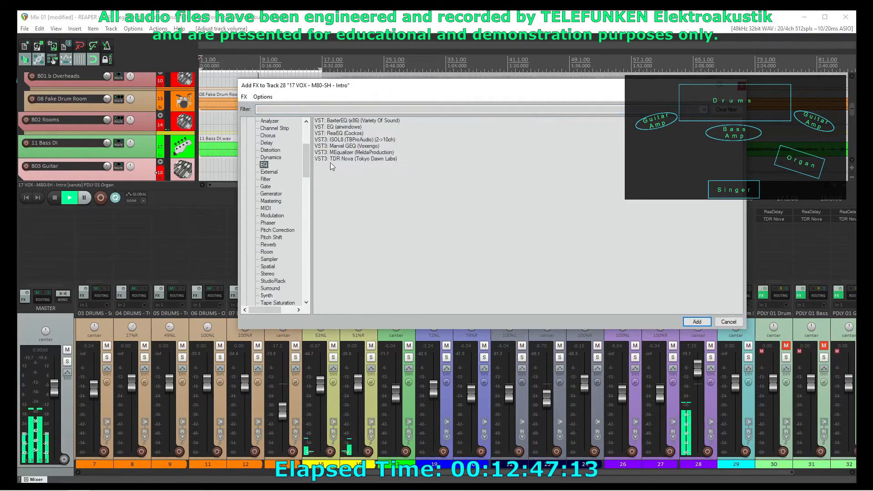
left_click(698, 322)
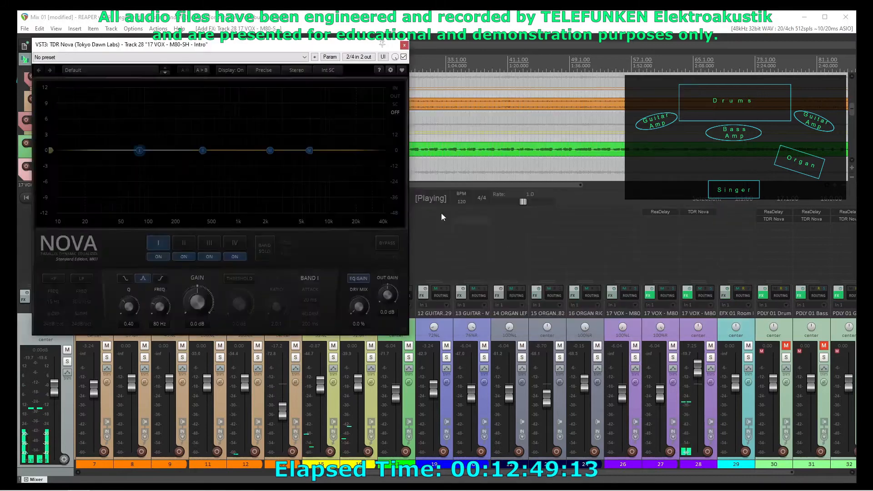
- Set TDR Nova's output gain to 7.0 dB on the intro vocal track and close the plugin window
double_click(385, 312)
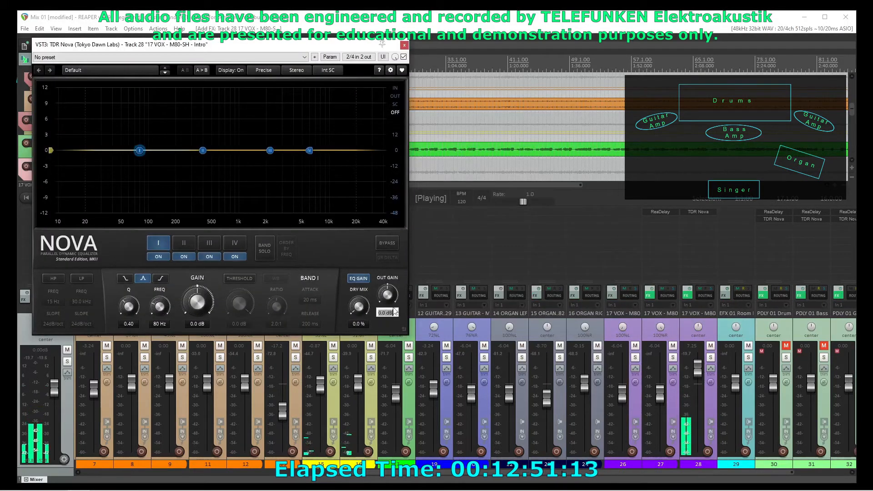
type("7")
key("Return")
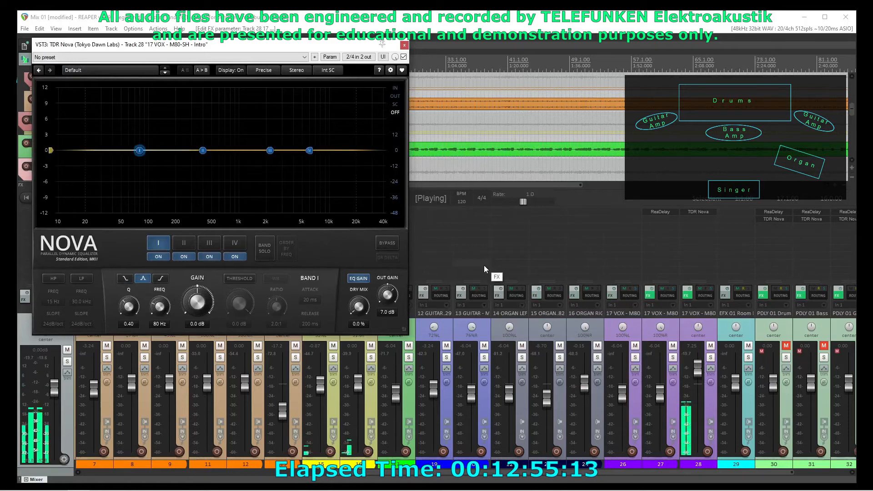
left_click(404, 46)
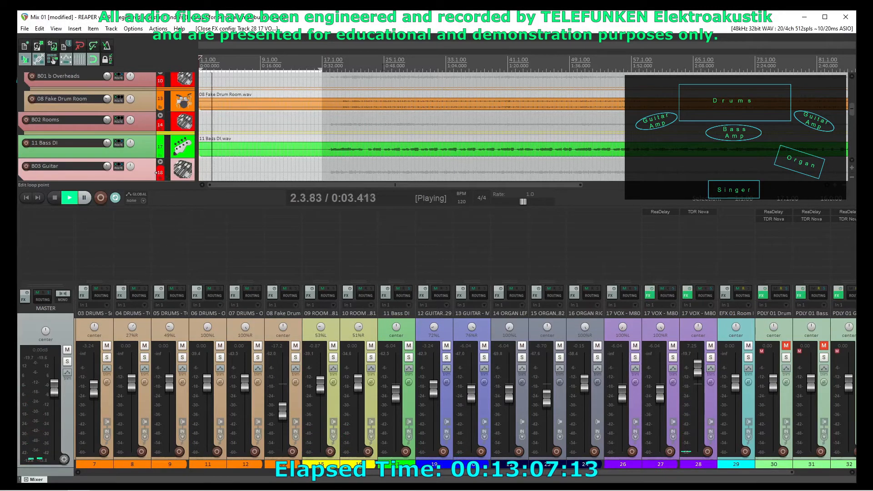
- Stop playback, remove the loop selection, and audition the intro from the project start through the band's entry past 17.1.00
left_click(53, 199)
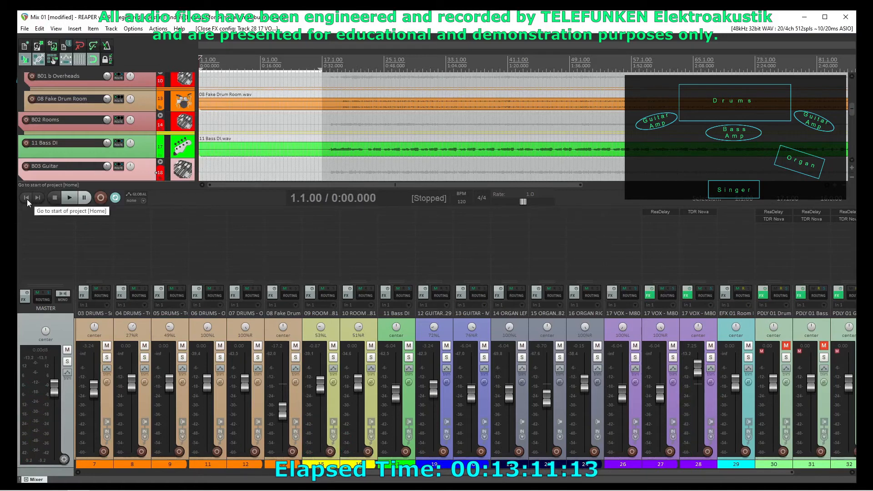
key("Escape")
left_click(68, 200)
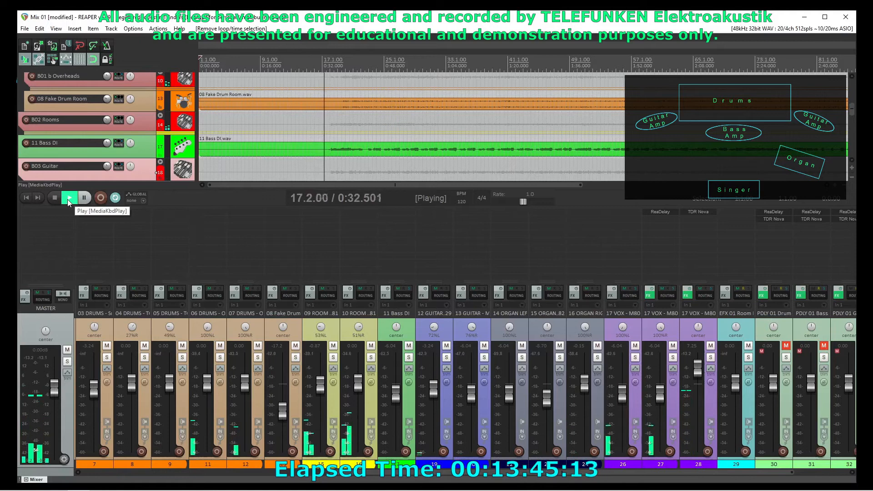
left_click(58, 198)
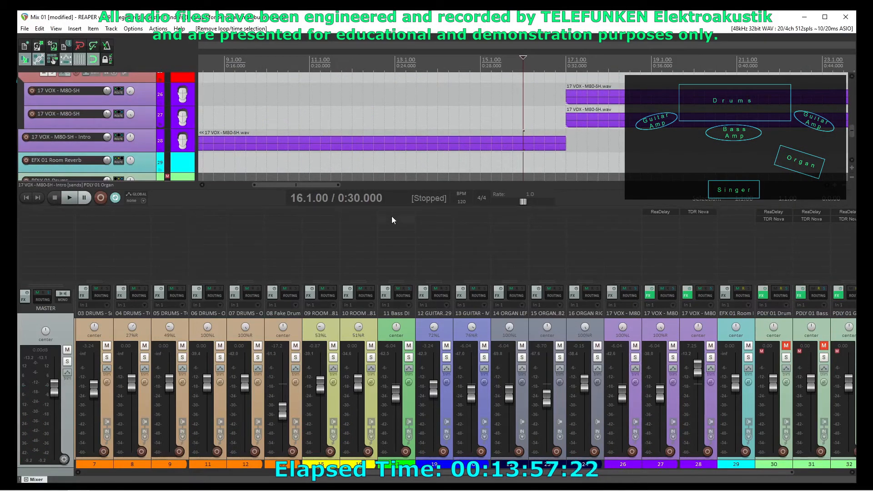
- Hide the mixer and enlarge the heights of the two 17 VOX - M80-SH tracks and the intro vocal track
key("ctrl+m")
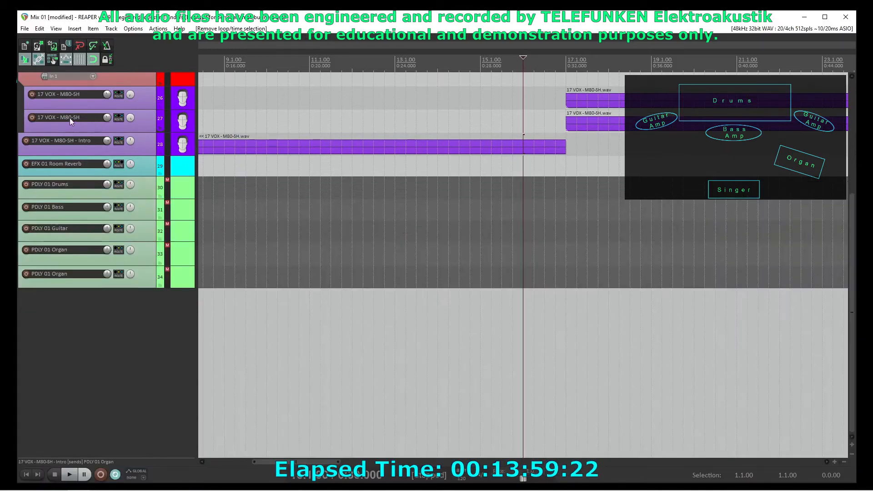
left_click(143, 102)
left_click(144, 142, "shift")
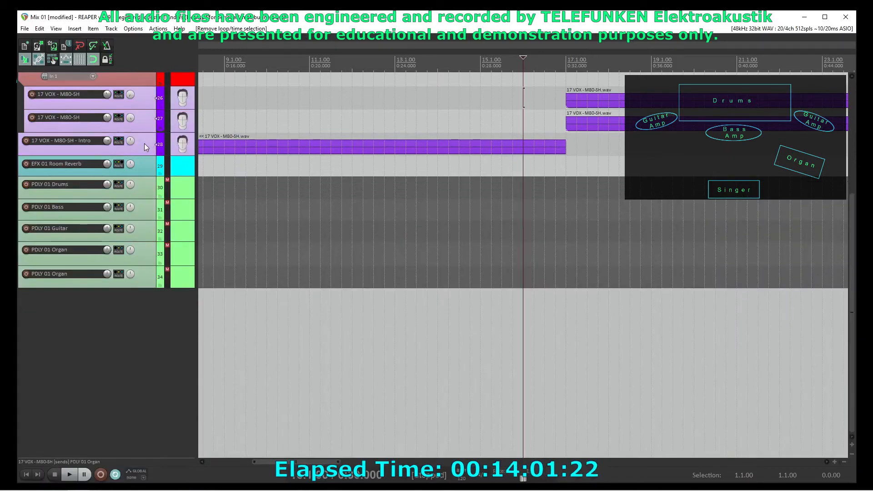
left_click_drag(144, 155, 142, 200)
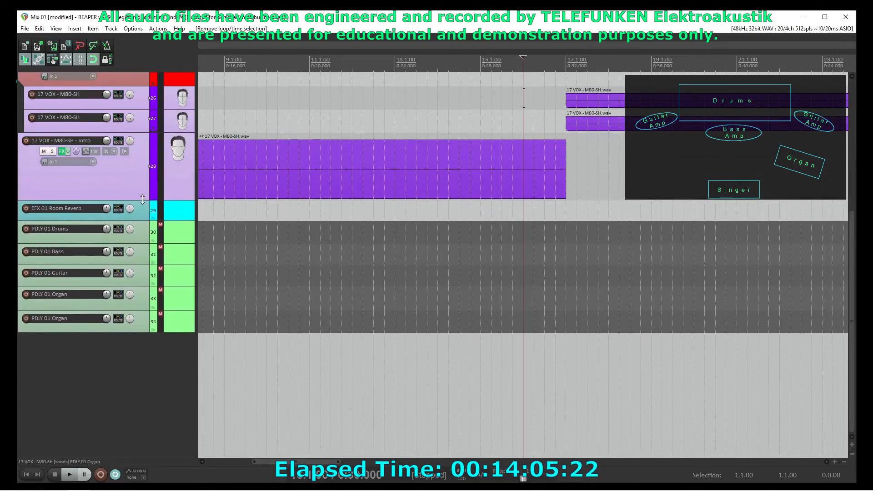
left_click_drag(141, 131, 141, 169)
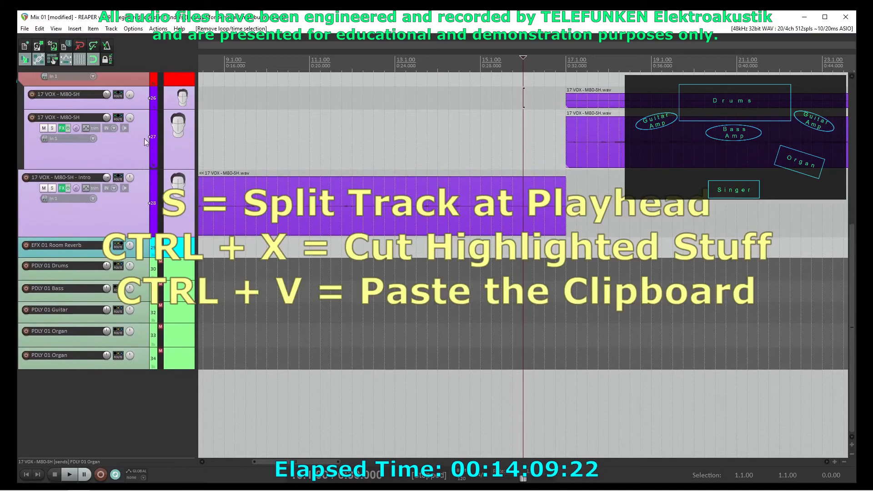
left_click_drag(140, 110, 141, 133)
- Split the intro vocal item half a bar before 17.1.00 and cut the short piece after the split
left_click(545, 70)
left_click(545, 234)
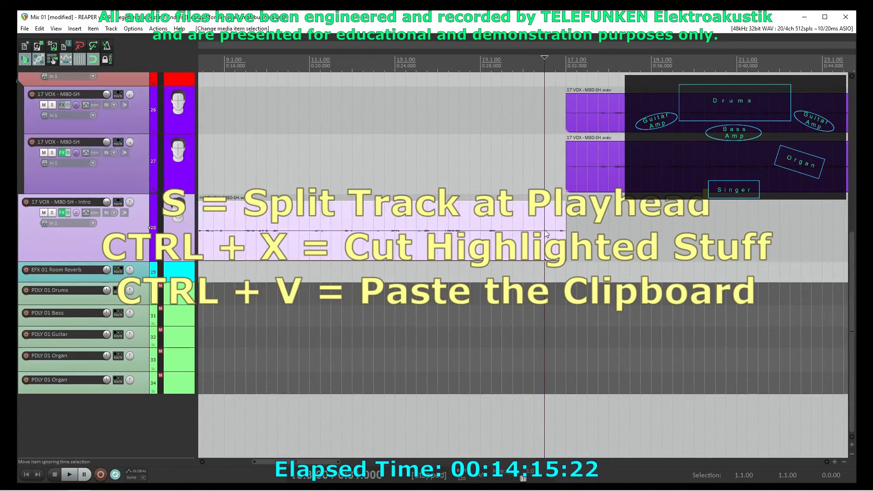
key("s")
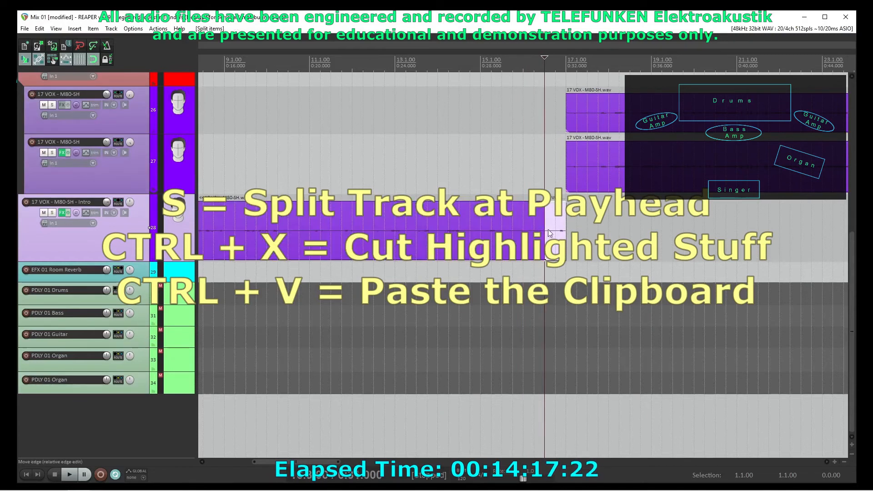
key("ctrl+x")
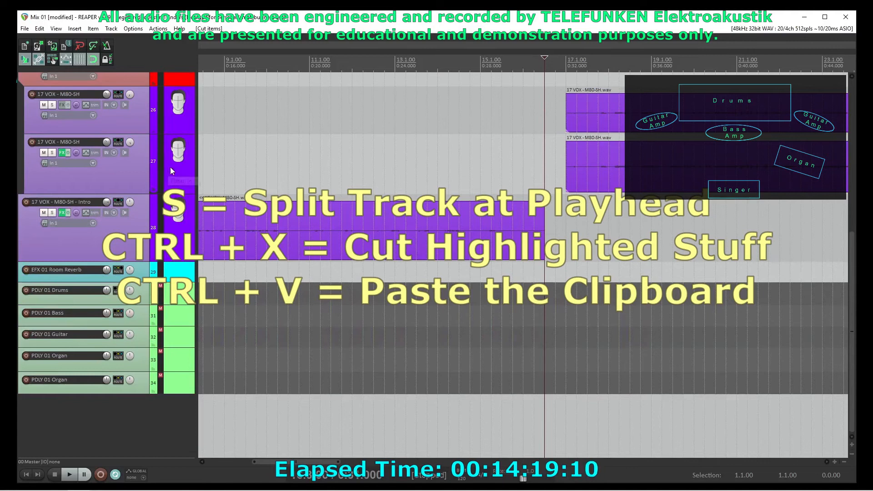
- Paste the cut vocal piece half a bar before 17.1.00 on both 17 VOX - M80-SH tracks
left_click(135, 162)
key("ctrl+v")
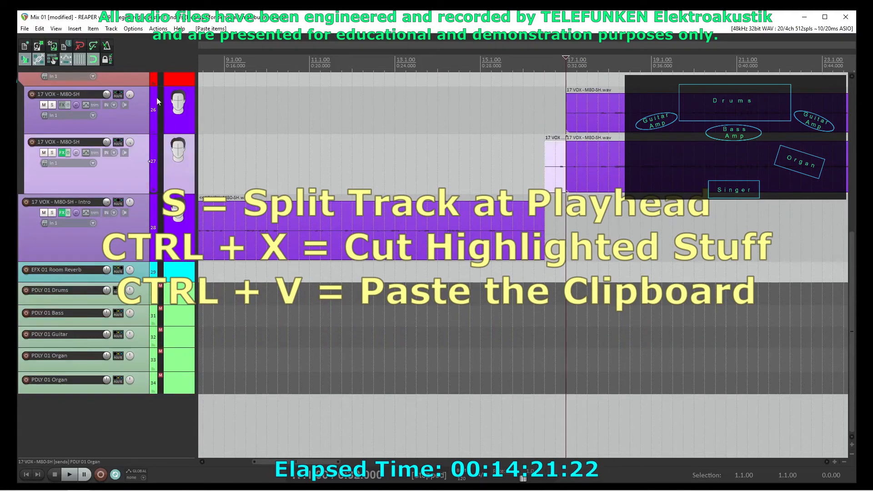
left_click(543, 70)
left_click(135, 121)
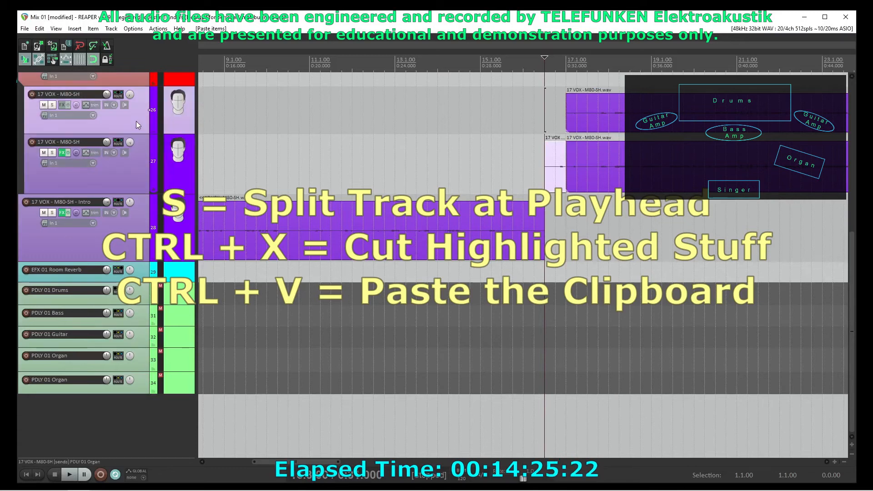
key("ctrl+v")
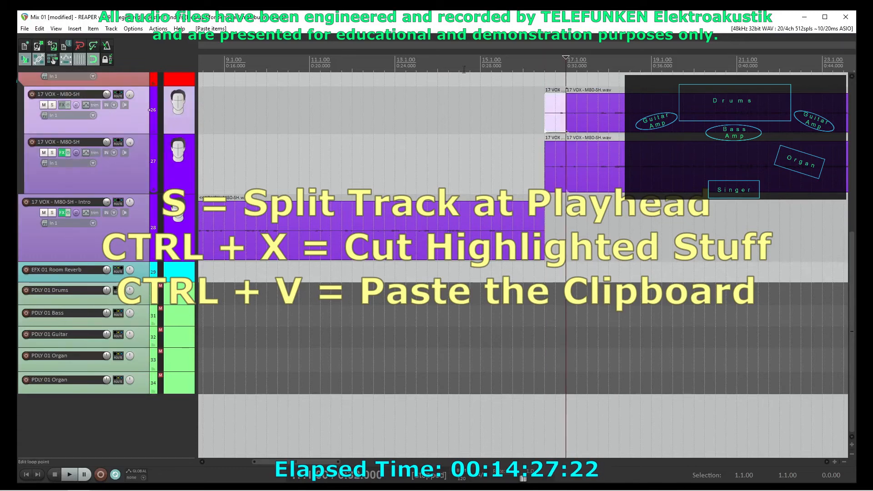
- Play from 12.4.00 to check the vocal transition out of the intro
left_click(388, 63)
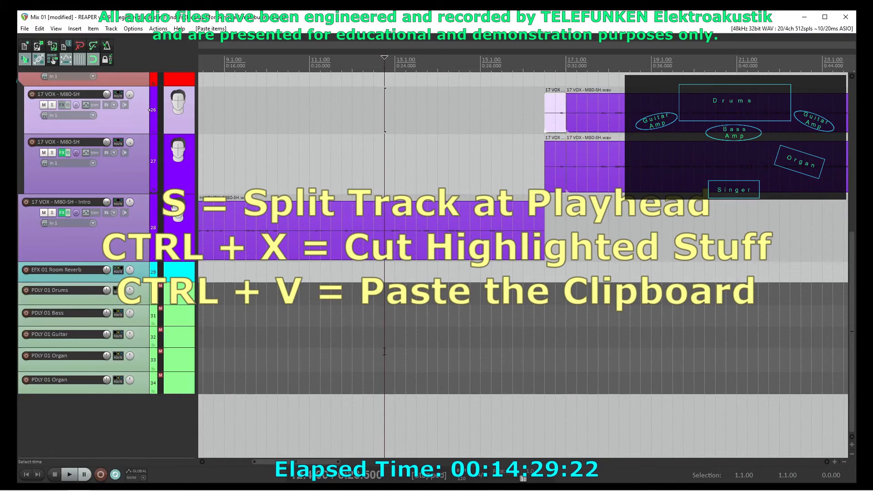
left_click(73, 477)
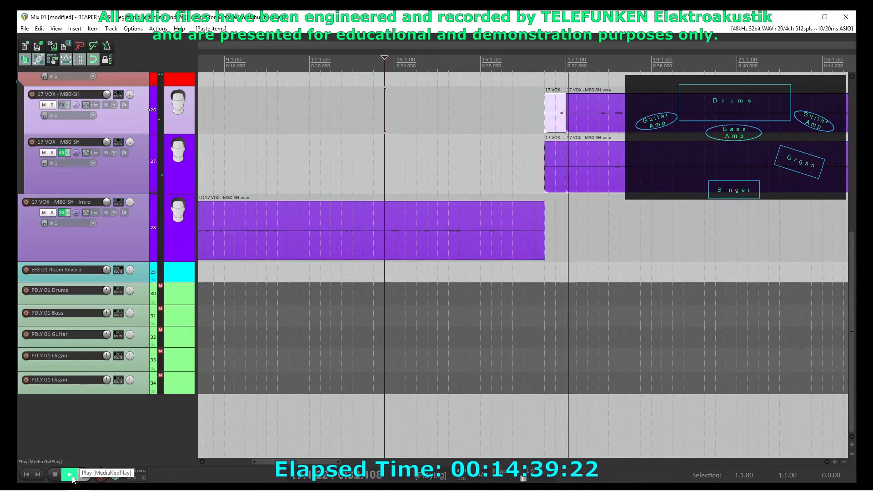
- Shrink the three vocal tracks back to compact height, show the mixer again, and stop playback
left_click_drag(136, 134, 138, 107)
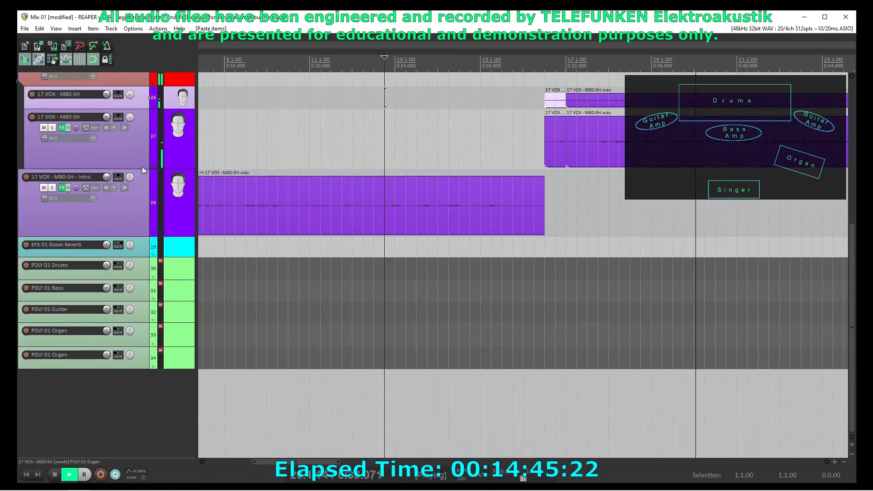
left_click_drag(142, 169, 138, 130)
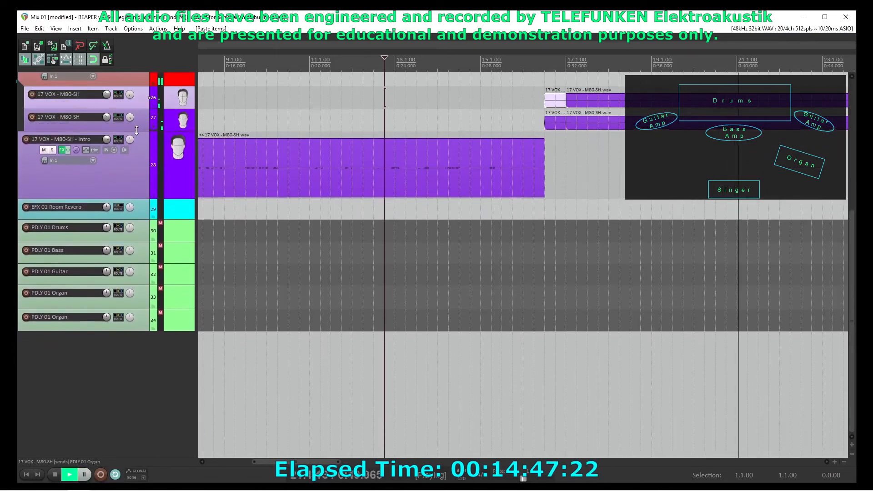
left_click_drag(141, 198, 141, 150)
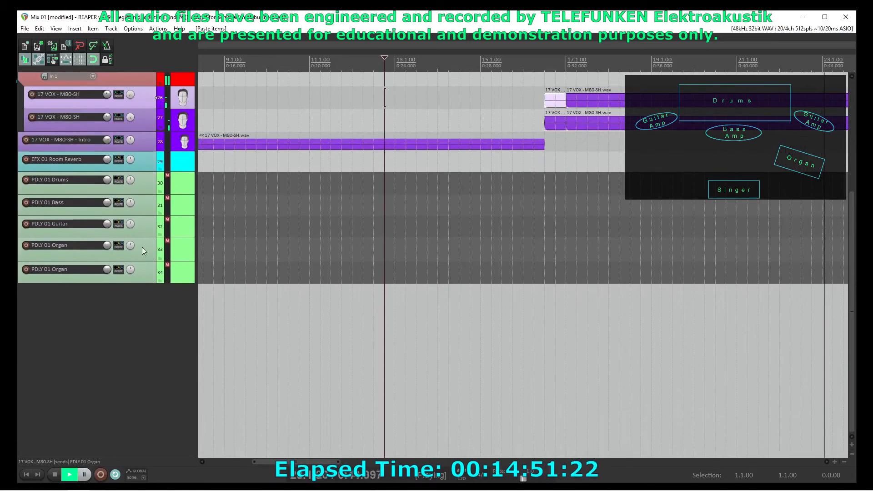
key("ctrl+m")
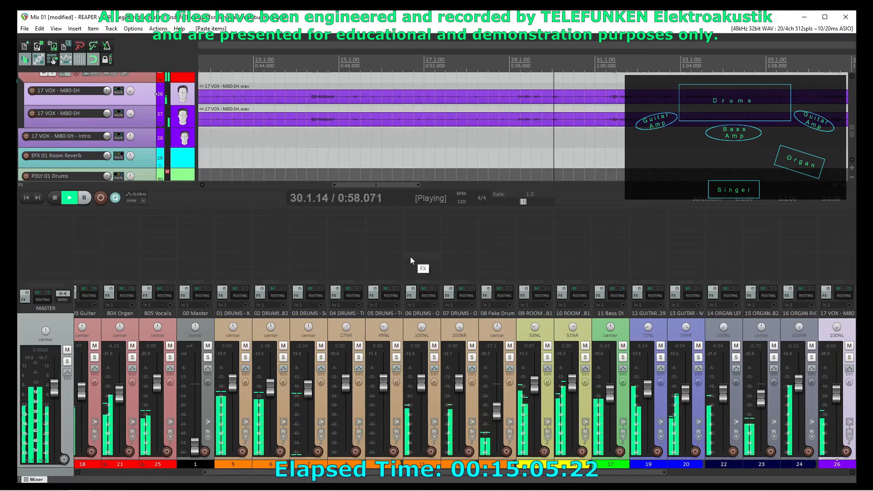
left_click(53, 196)
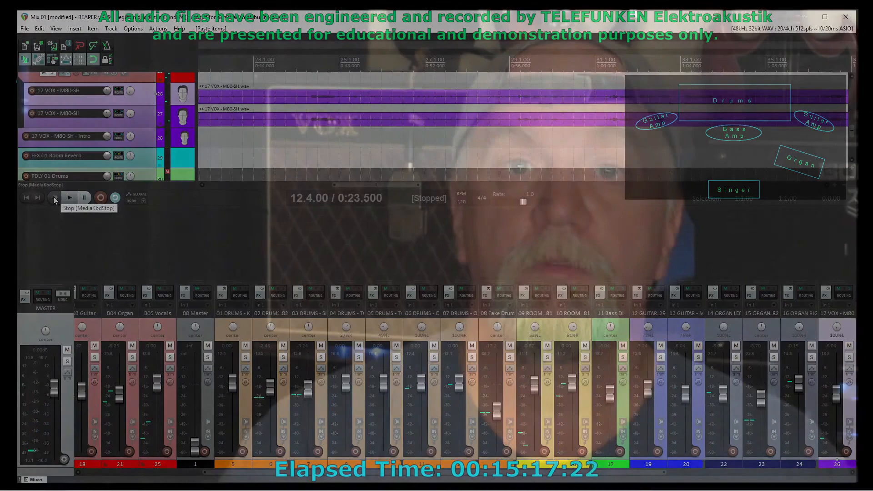